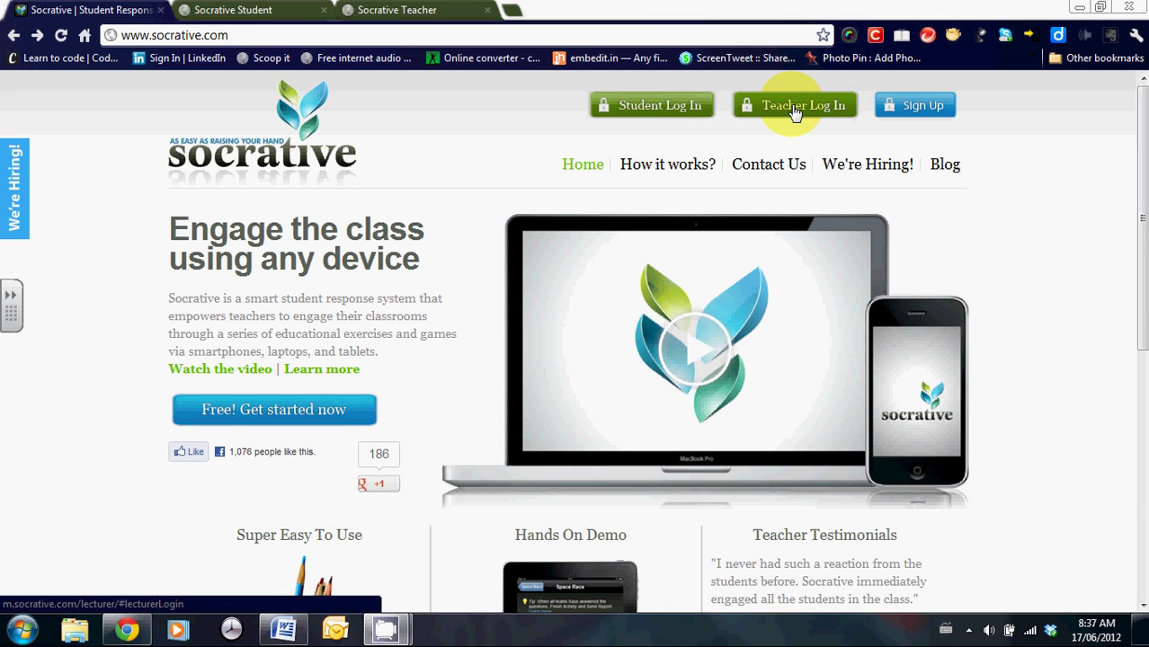
pyautogui.click(391, 13)
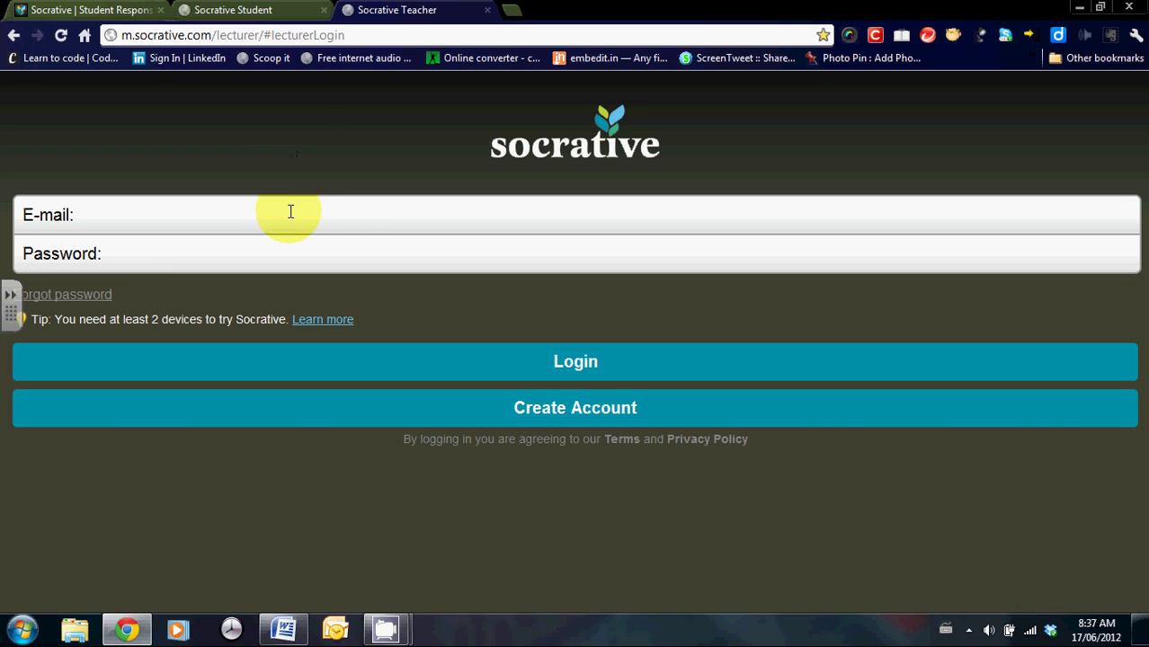
pyautogui.click(542, 415)
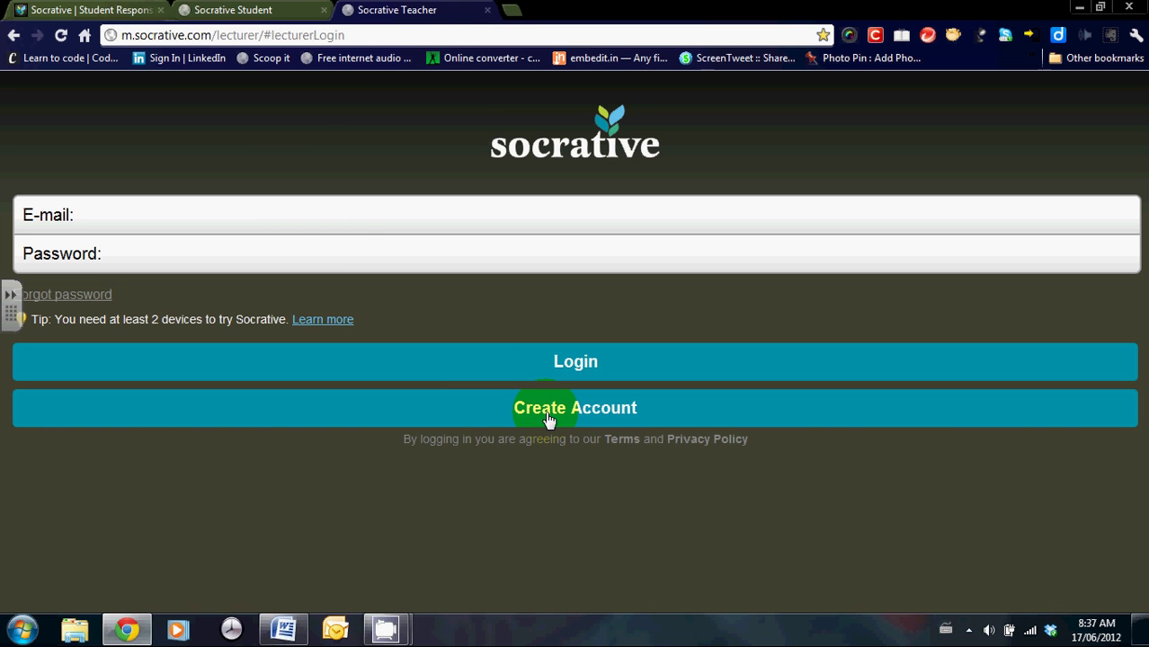
pyautogui.click(410, 428)
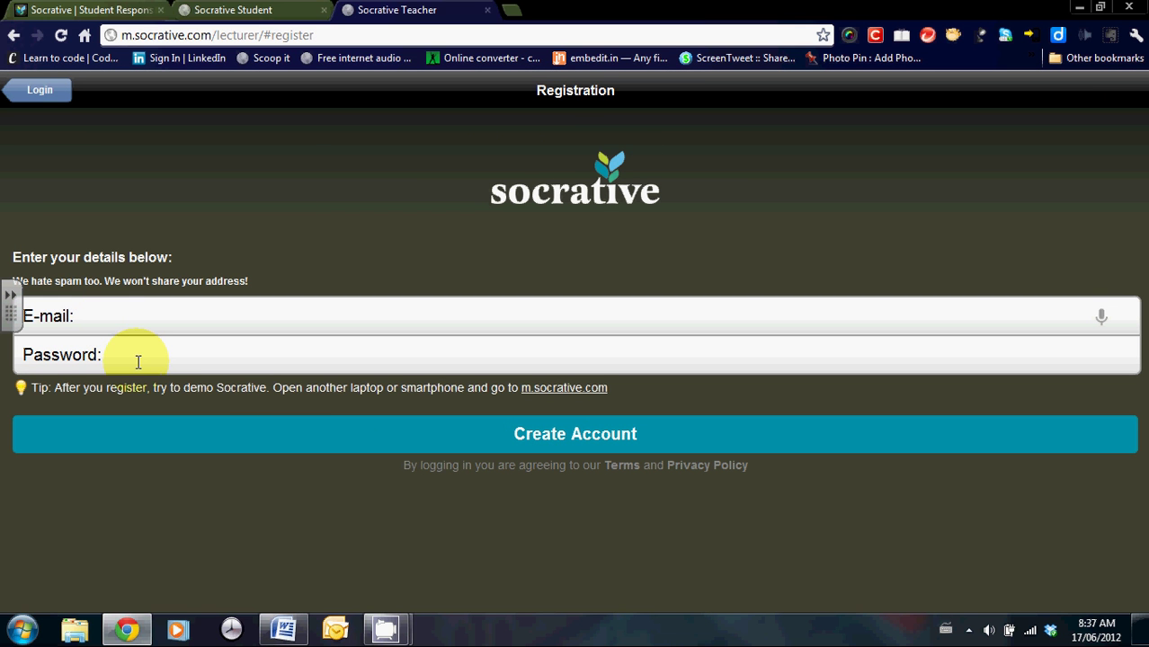
pyautogui.click(581, 443)
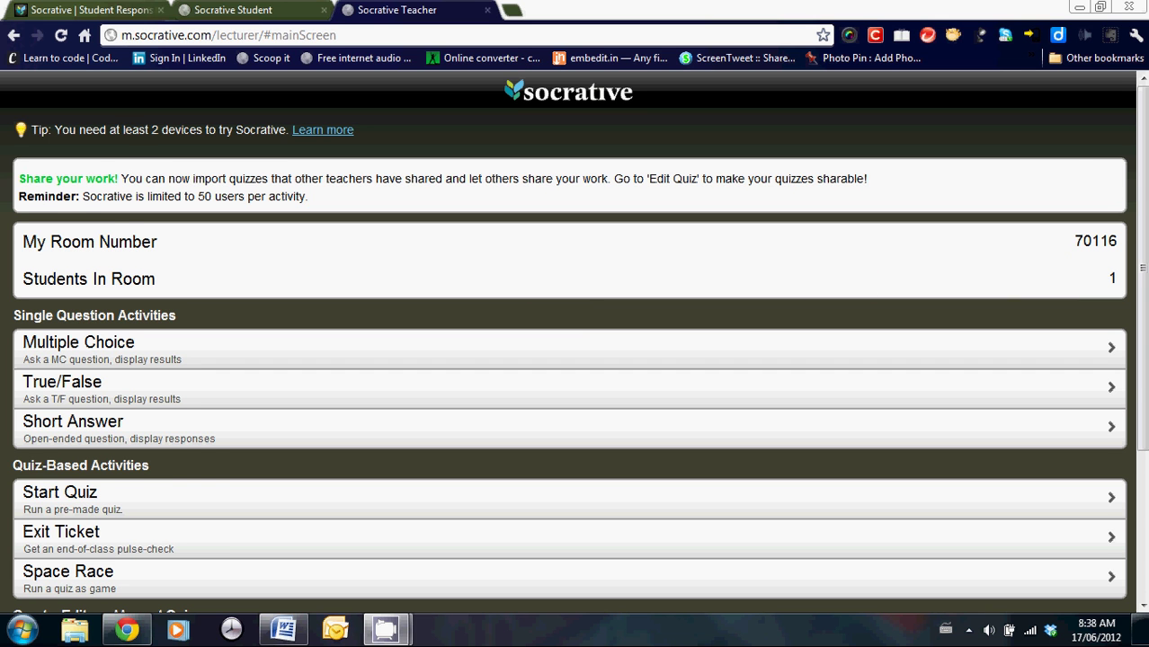
pyautogui.scroll(-2, 575, 342)
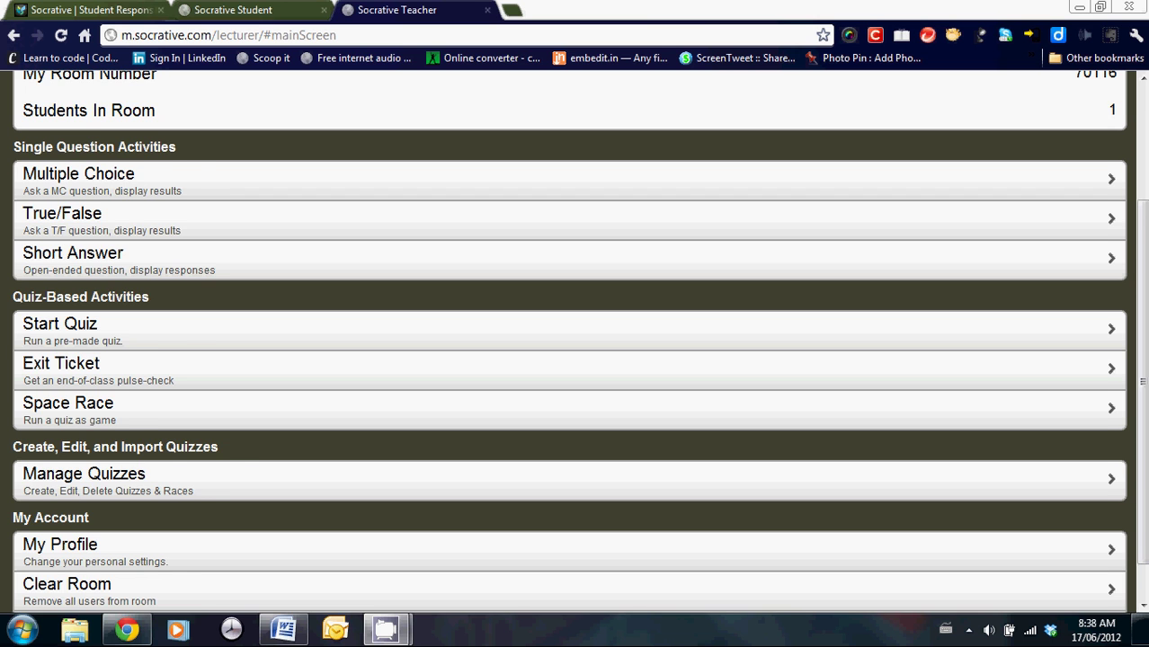
pyautogui.scroll(-1, 576, 341)
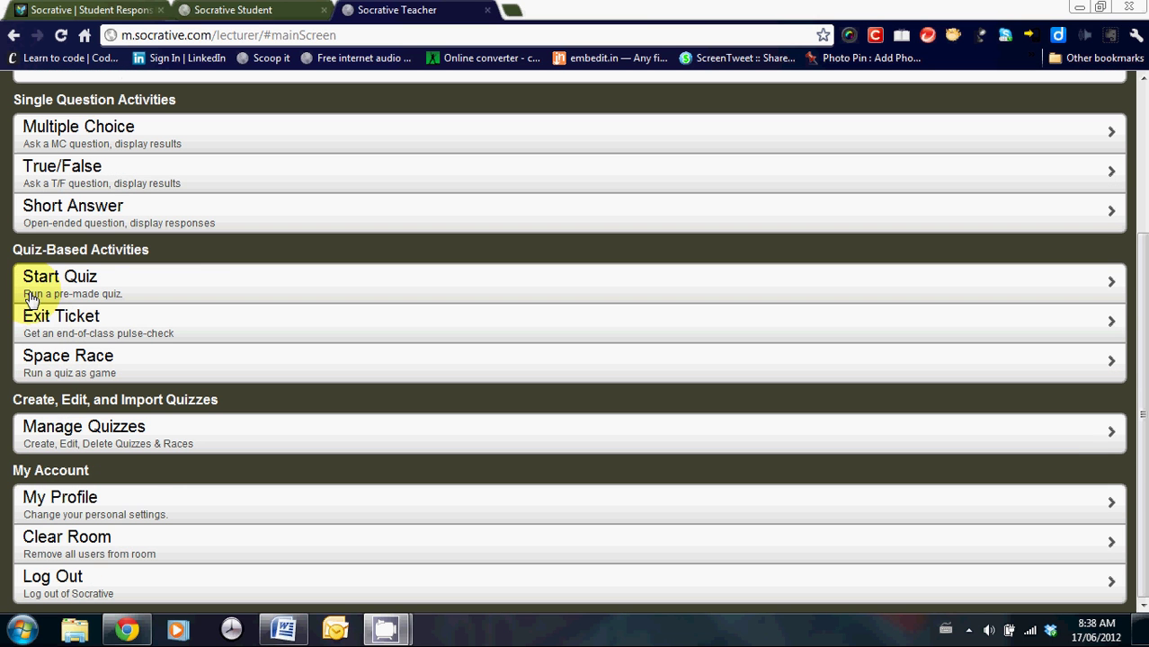
# Launch the saved Short Story Terms #1 quiz as a Student Paced Quiz.
pyautogui.click(81, 284)
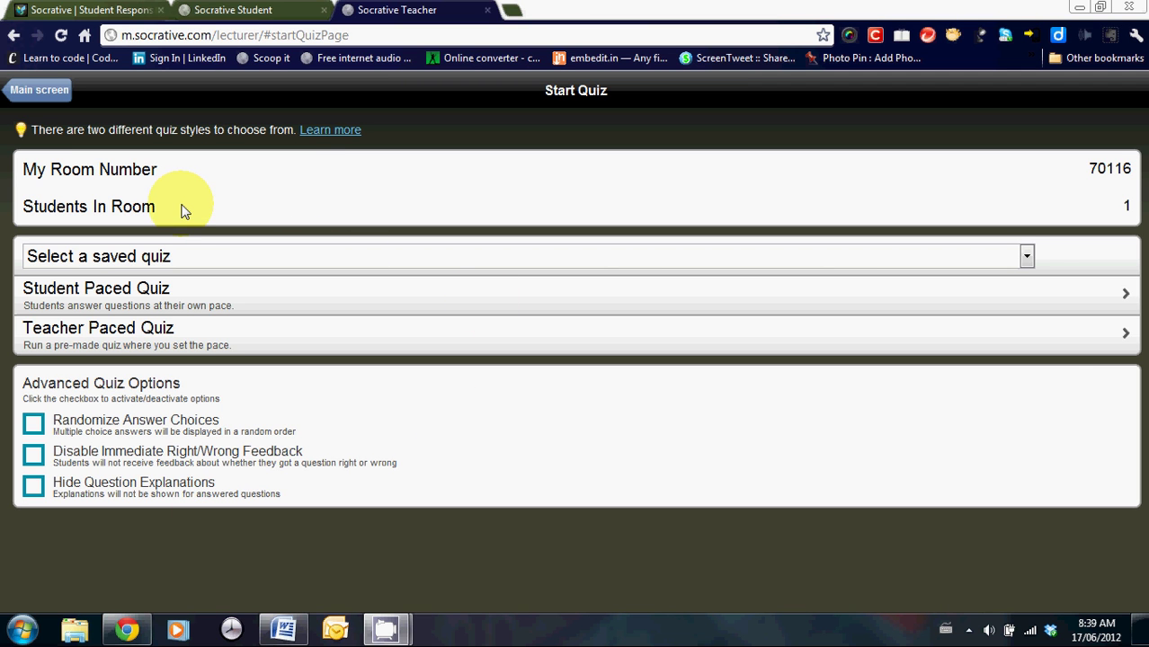
pyautogui.click(470, 256)
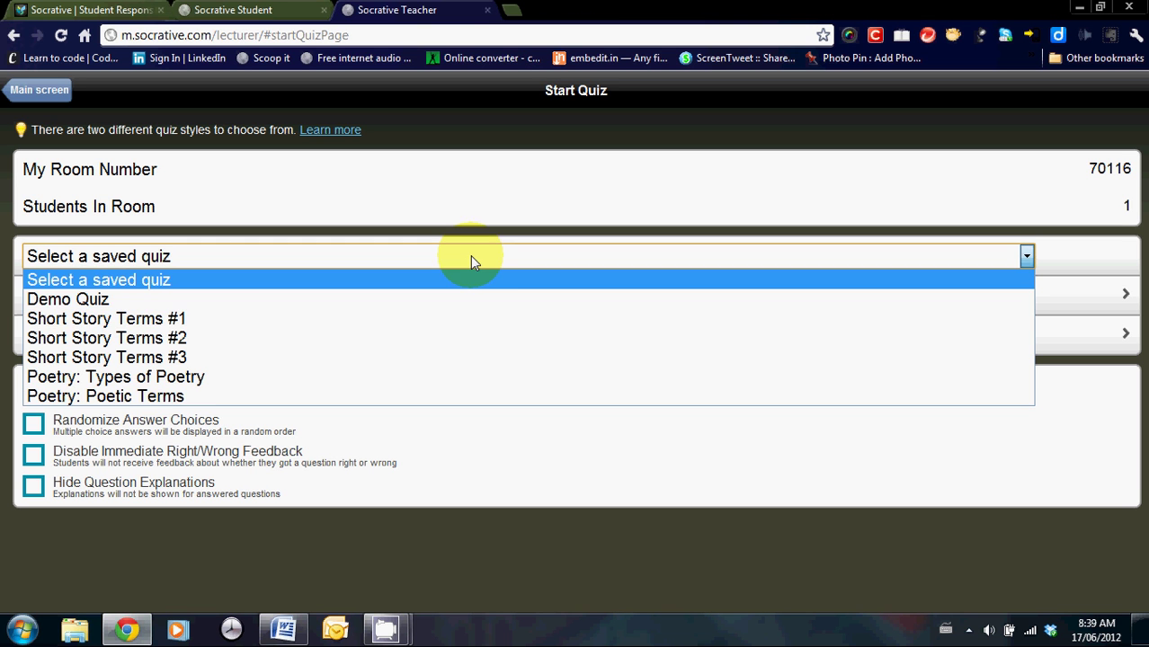
pyautogui.click(180, 319)
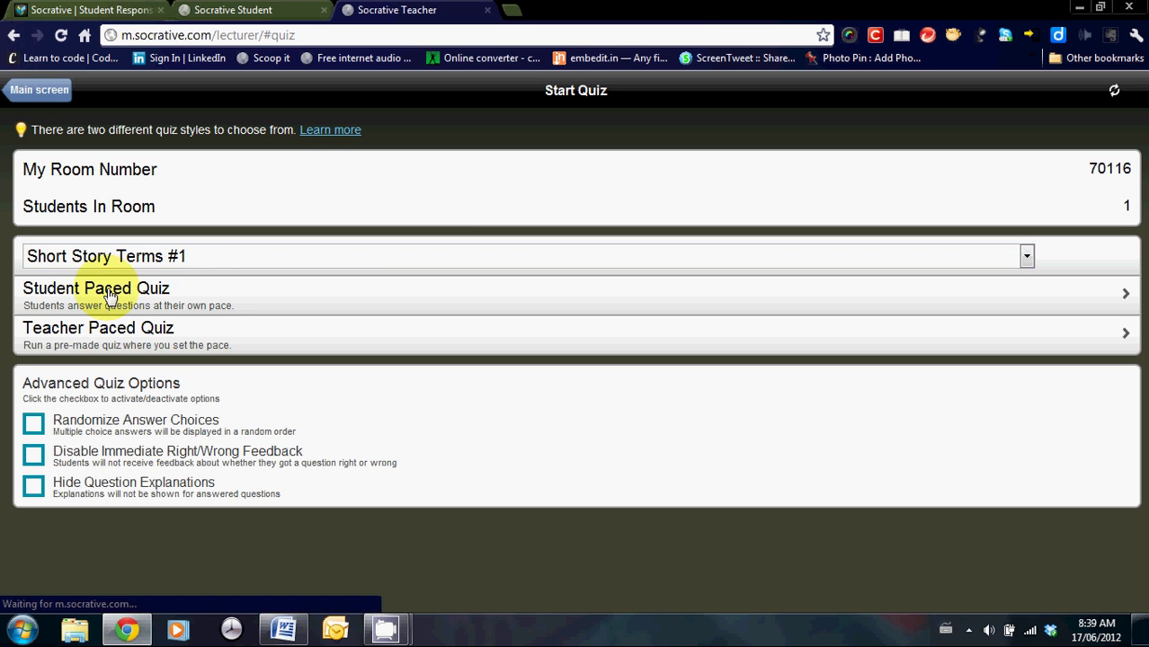
pyautogui.click(109, 295)
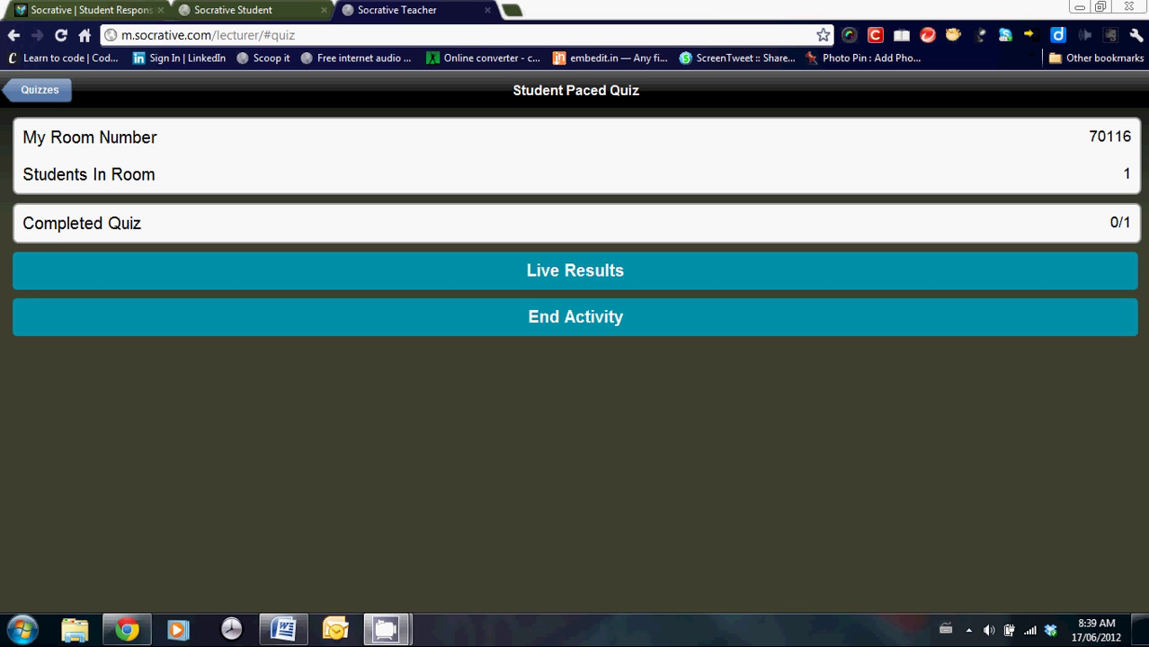
pyautogui.click(255, 11)
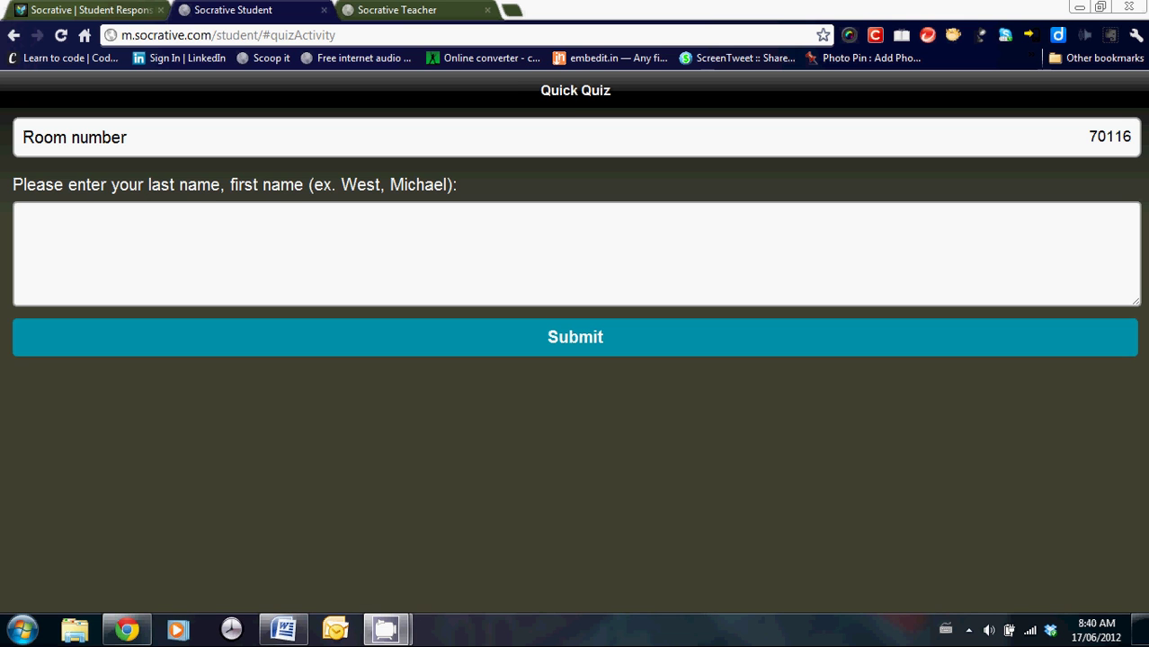
pyautogui.click(80, 226)
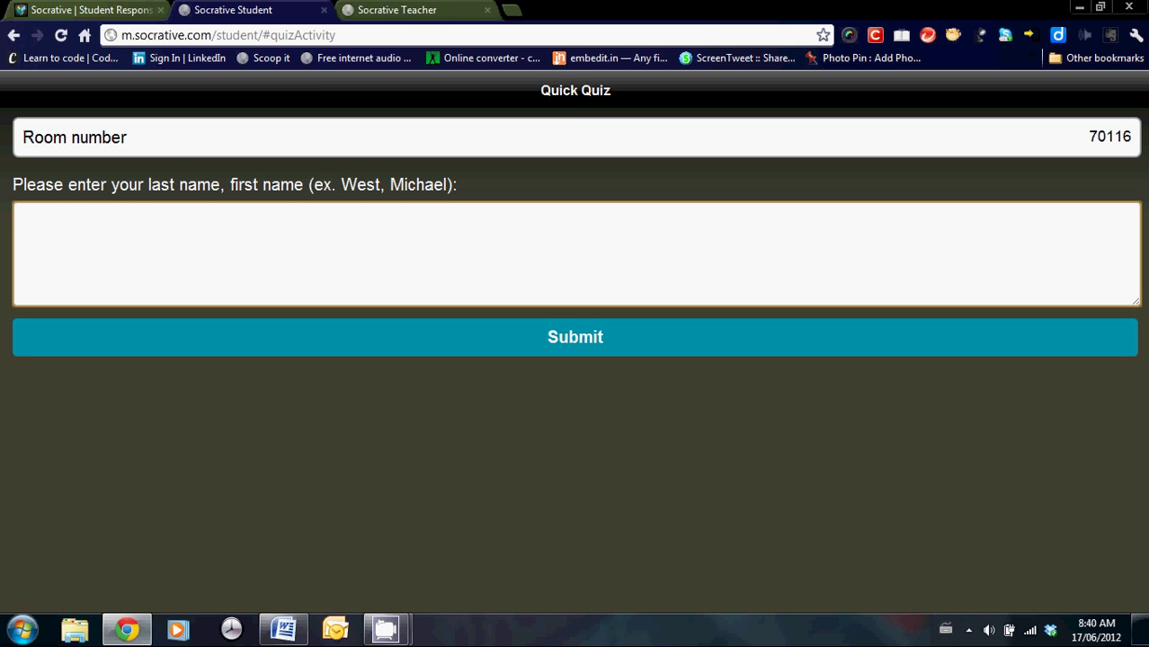
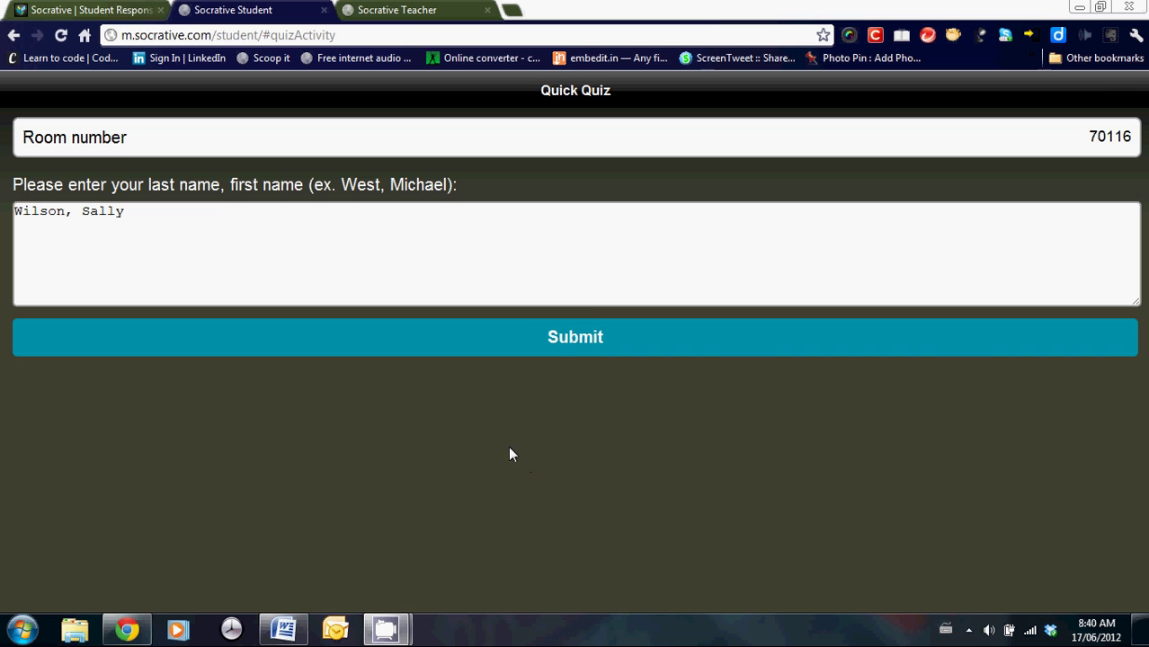
pyautogui.click(575, 340)
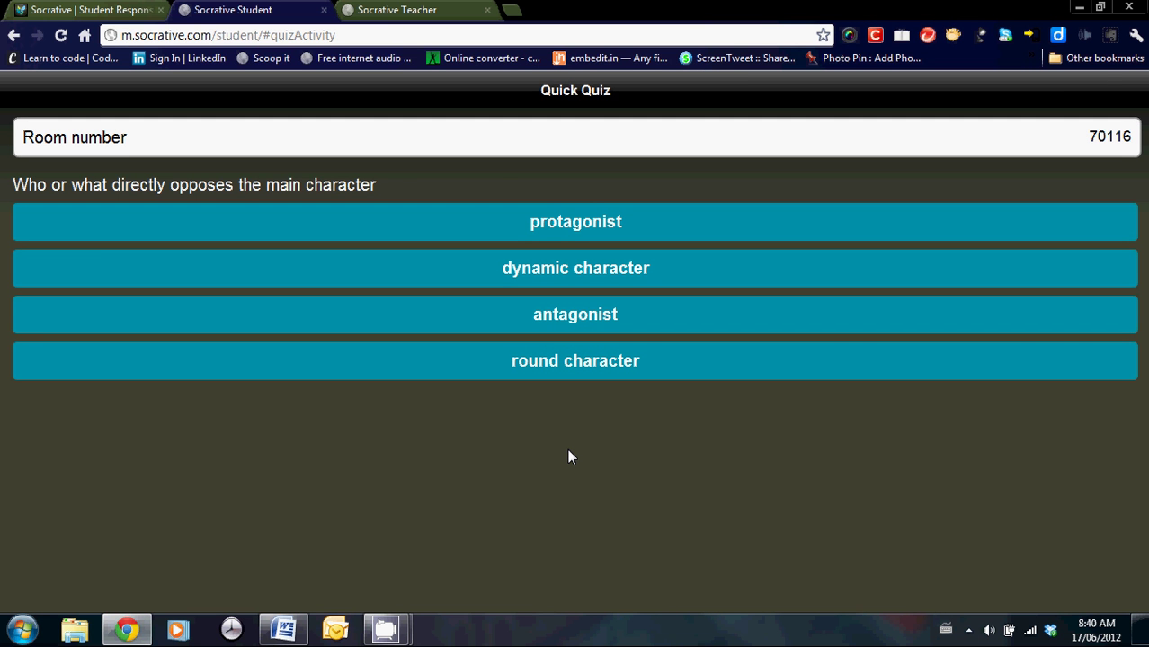
# Answer the quiz questions (antagonist, dynamic character) and finish it as the student.
pyautogui.click(580, 319)
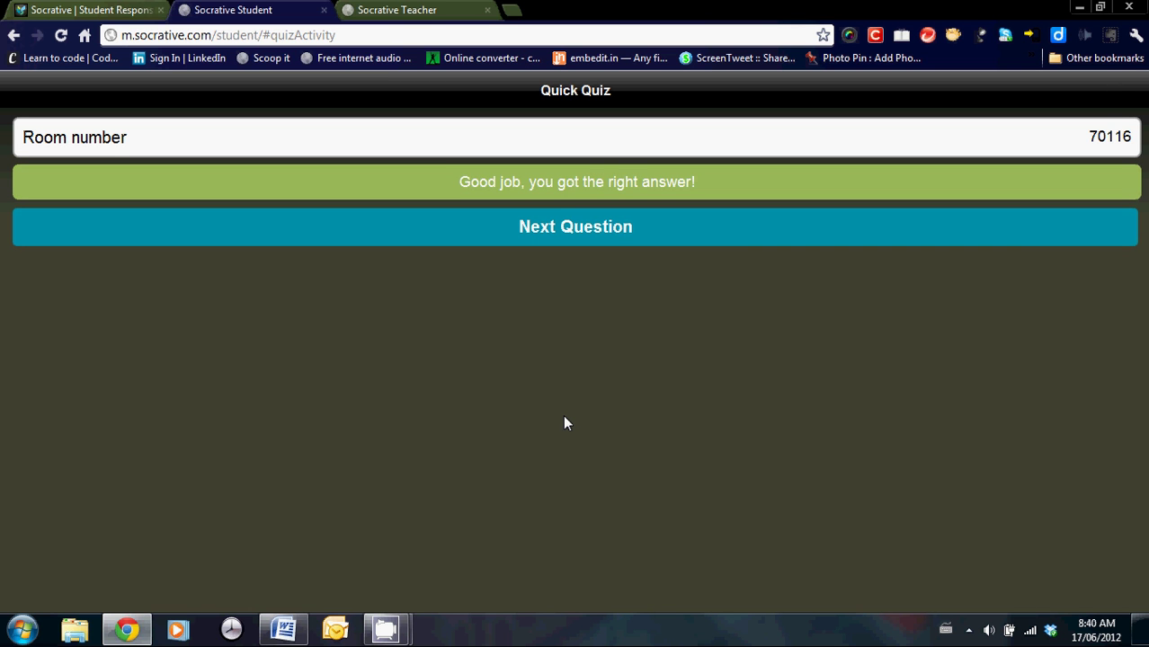
pyautogui.click(451, 239)
pyautogui.click(544, 236)
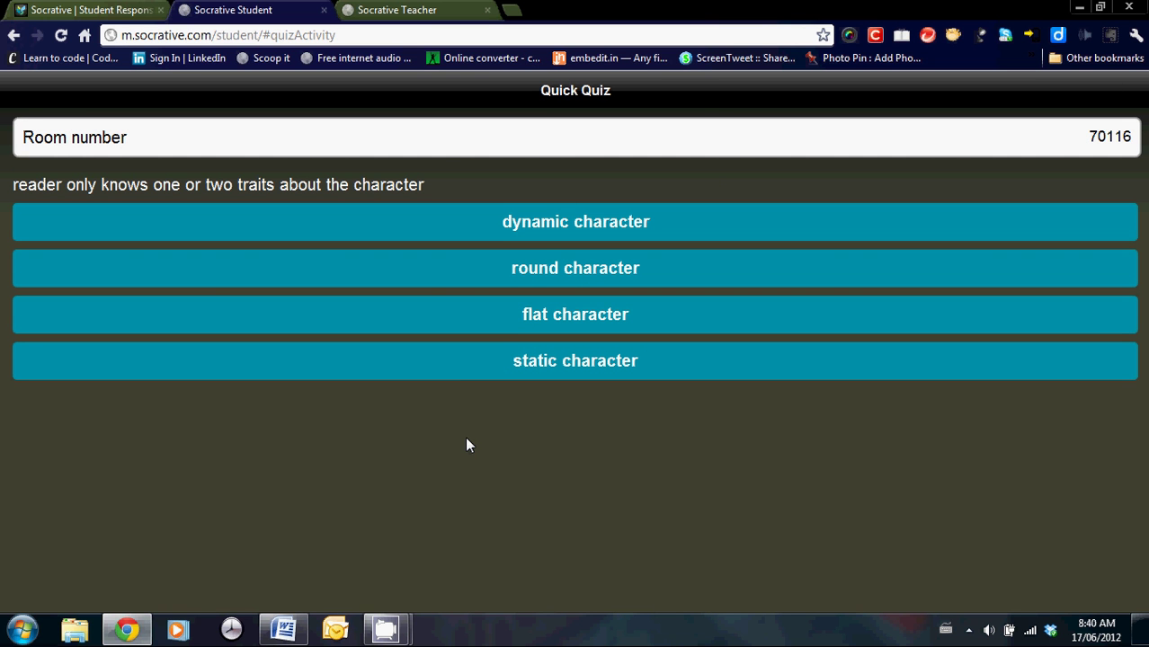
pyautogui.click(556, 225)
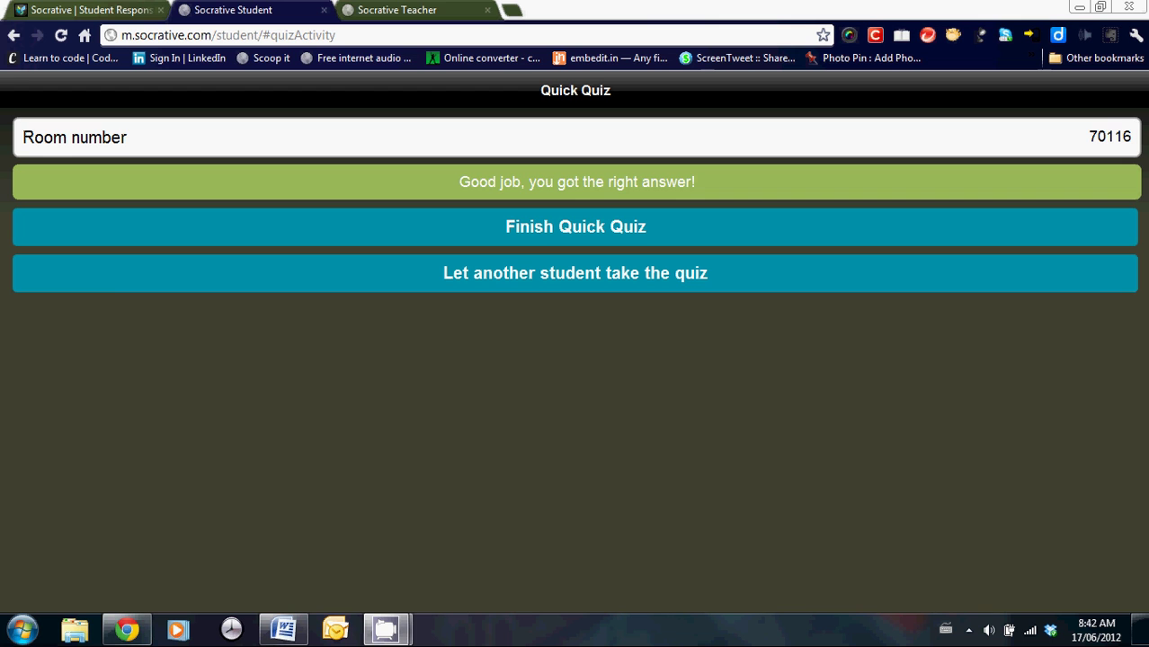
pyautogui.click(538, 236)
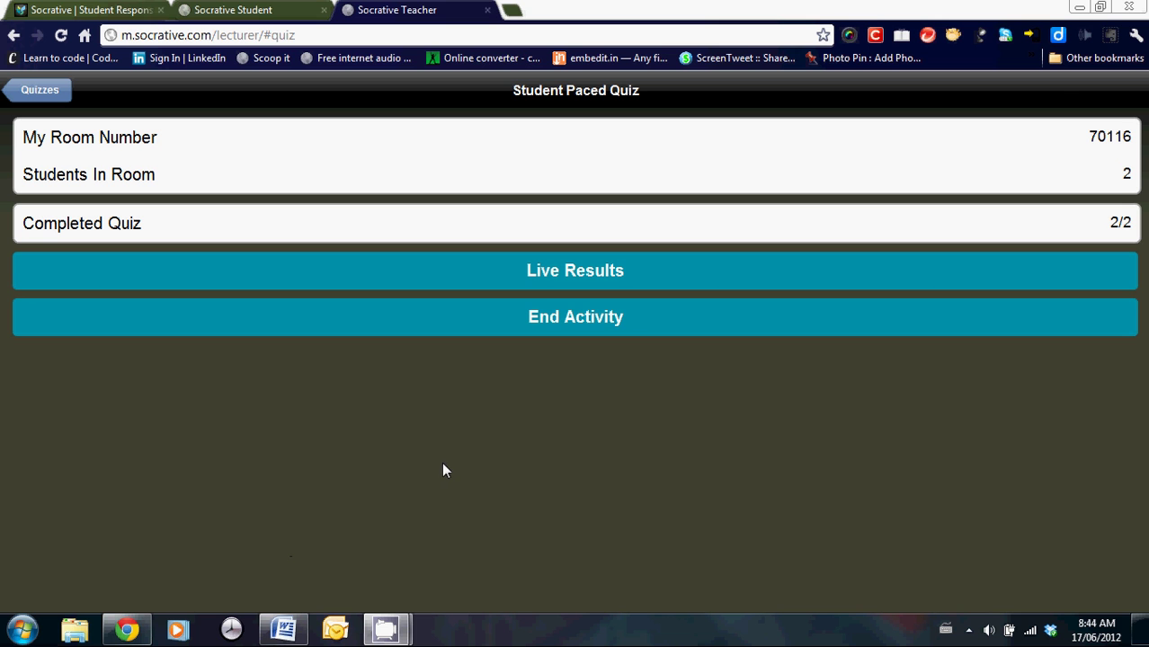
# Review each student's live results, then end the quiz activity with No Report.
pyautogui.click(569, 274)
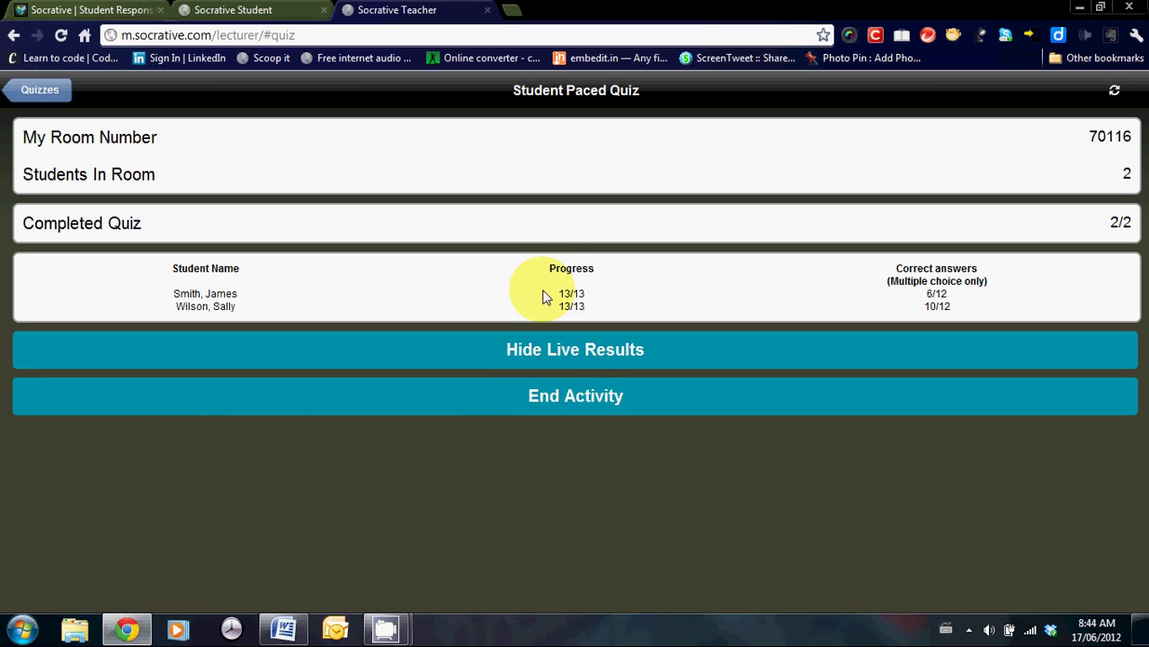
pyautogui.click(956, 313)
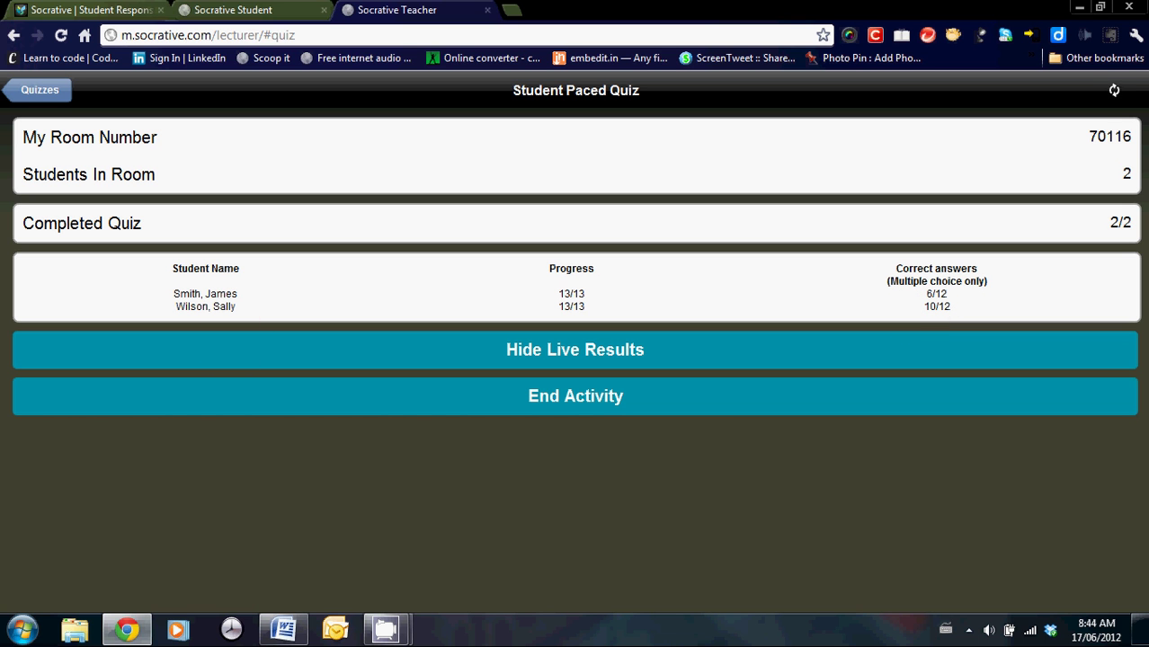
pyautogui.click(528, 399)
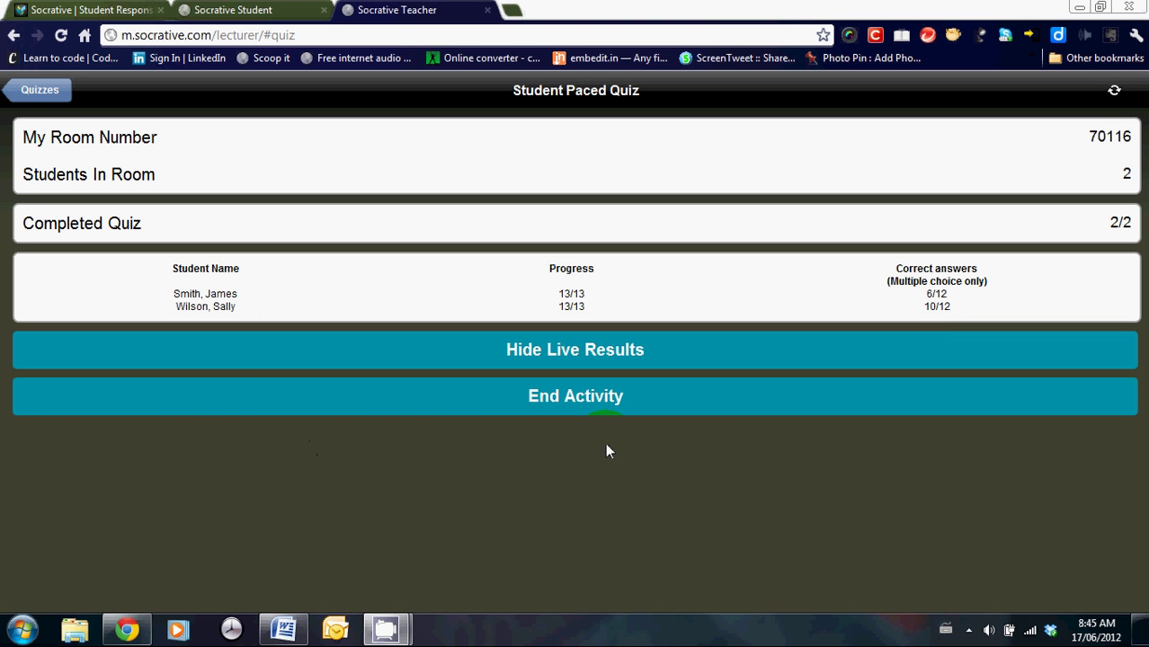
pyautogui.click(556, 409)
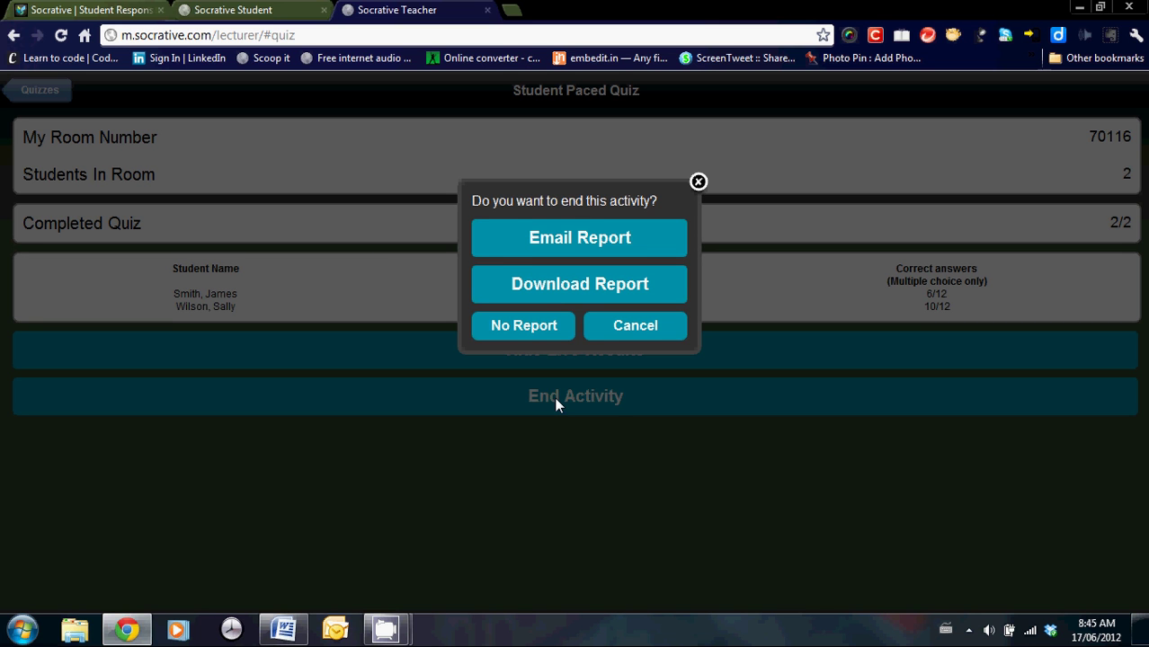
pyautogui.click(566, 237)
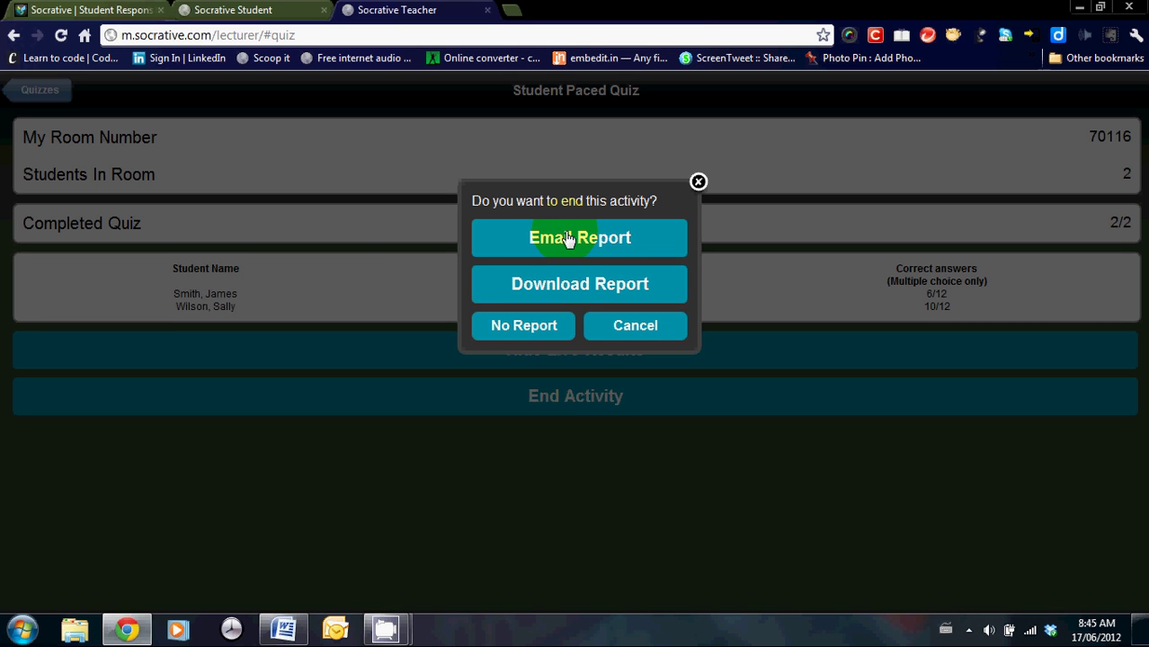
pyautogui.click(524, 327)
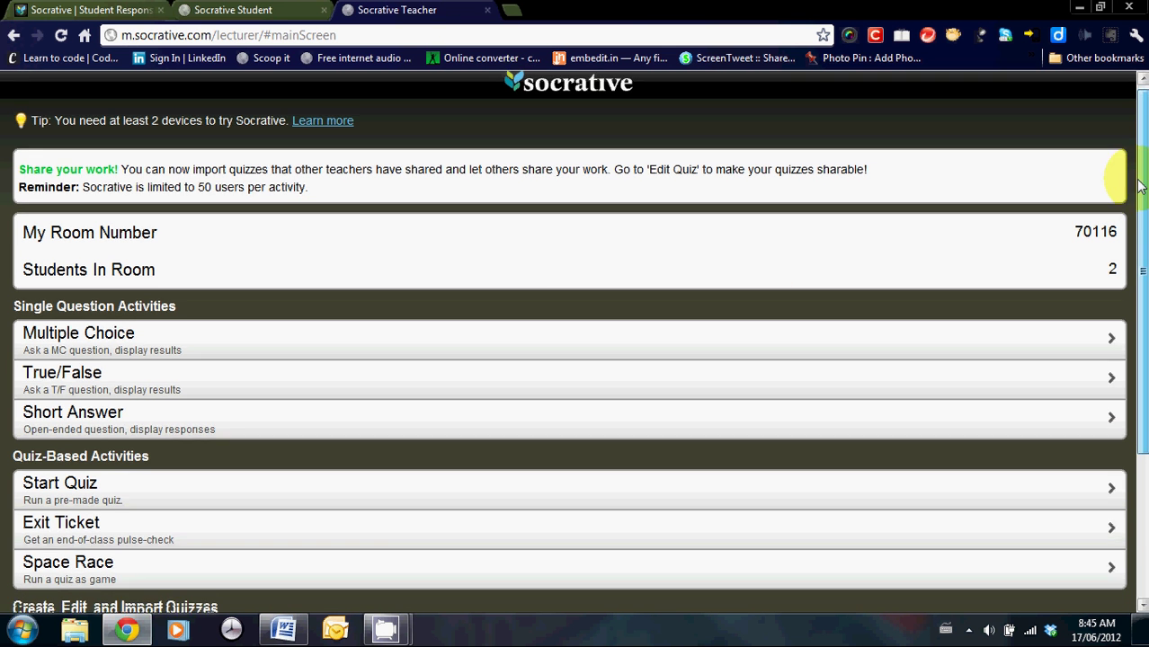
# Start an Exit Ticket activity and view its help on using exit tickets.
pyautogui.moveTo(1143, 171); pyautogui.dragTo(1144, 289)
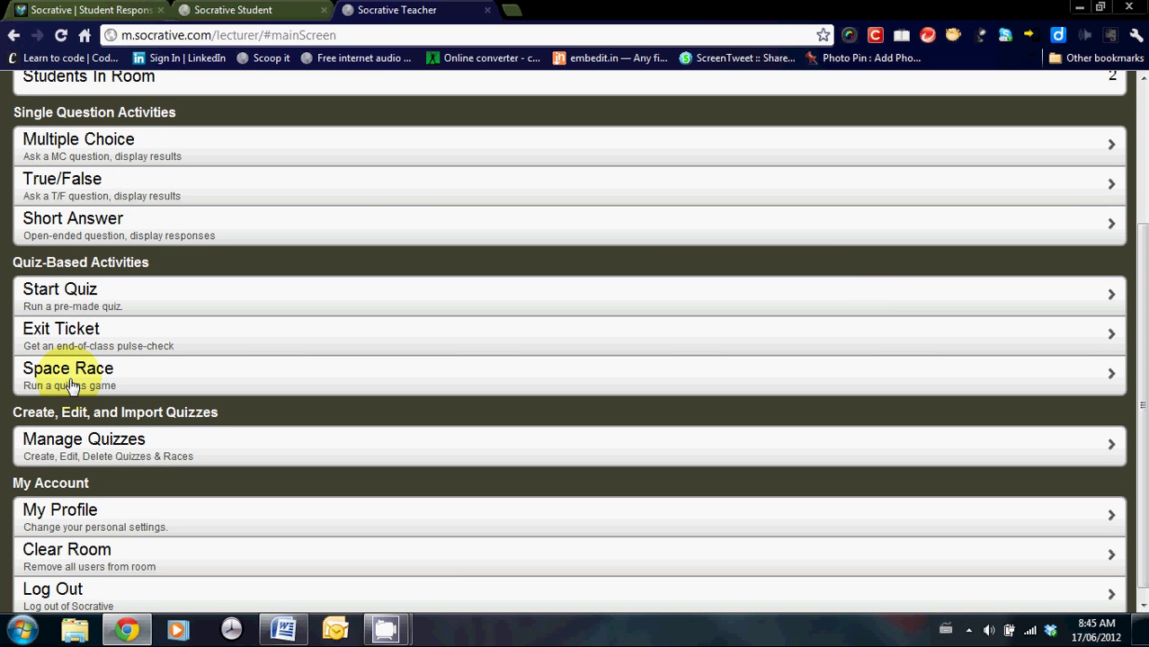
pyautogui.click(42, 332)
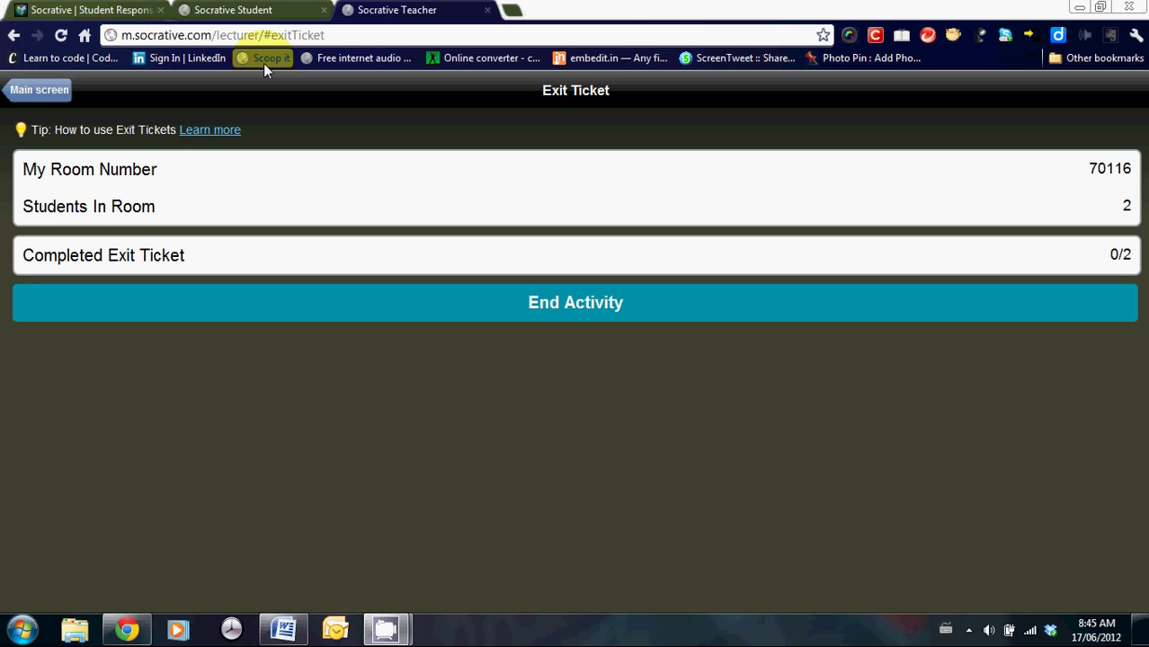
pyautogui.click(212, 132)
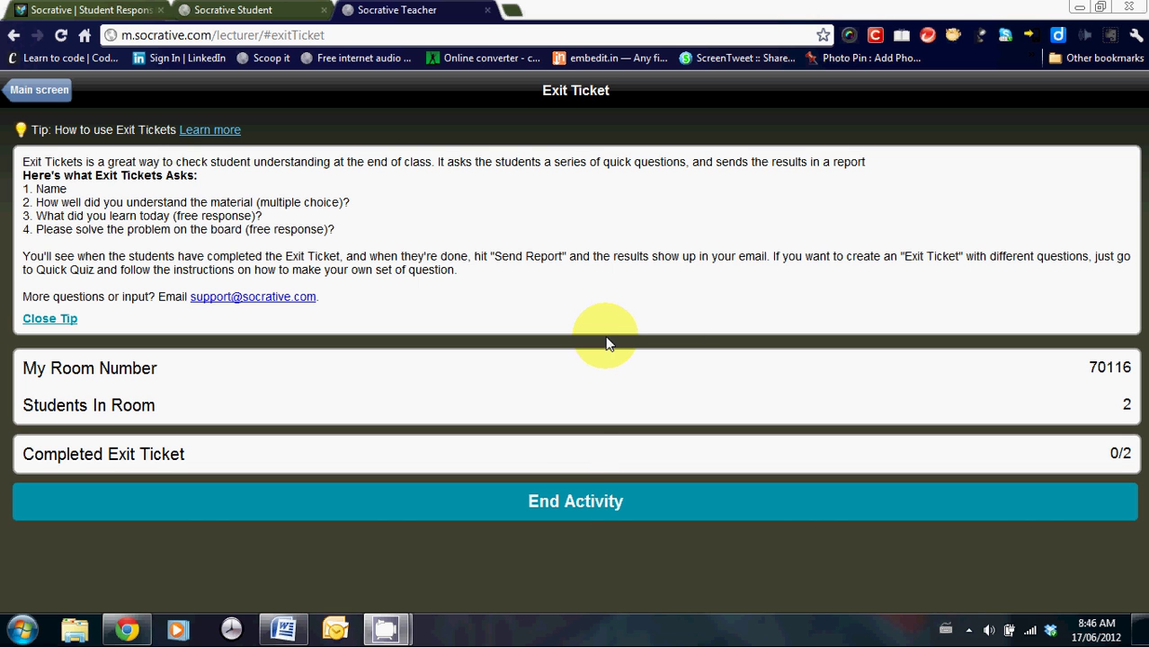
# End the Exit Ticket with No Report and scroll down the main screen.
pyautogui.click(560, 504)
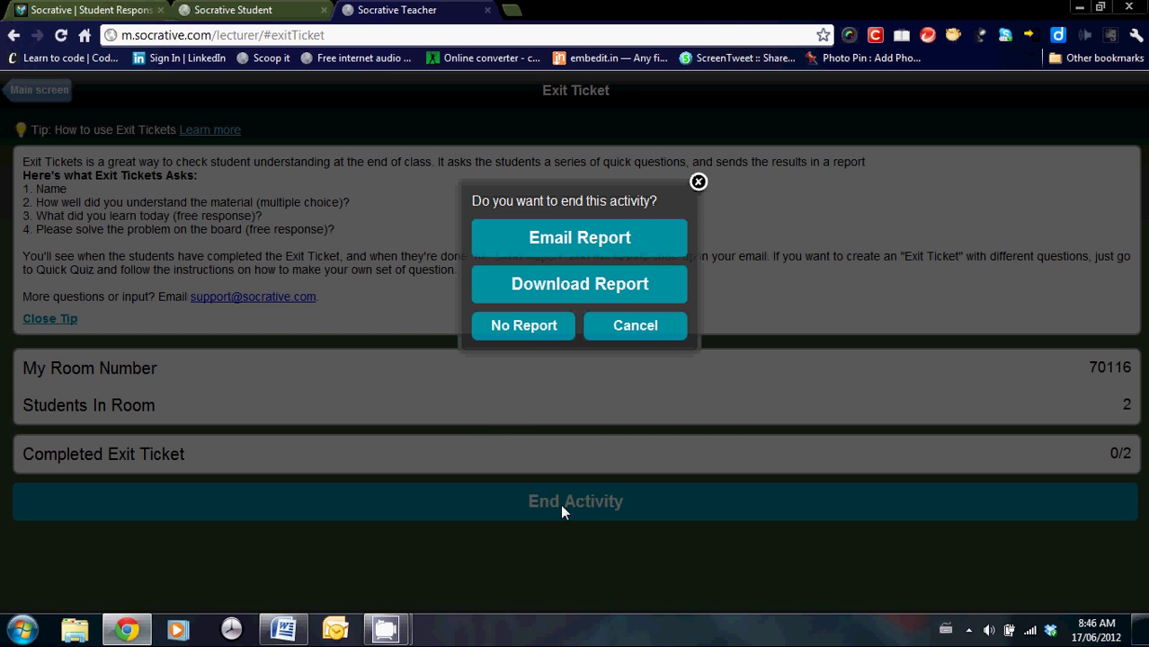
pyautogui.click(478, 332)
pyautogui.click(526, 328)
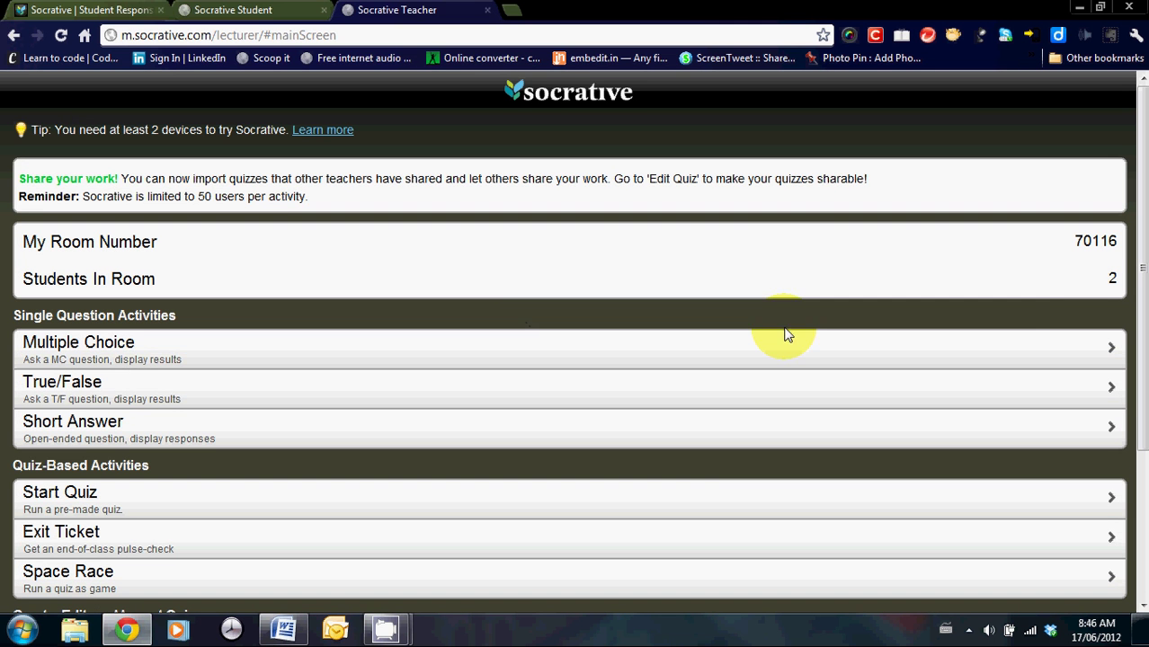
pyautogui.moveTo(1140, 241); pyautogui.dragTo(1140, 383)
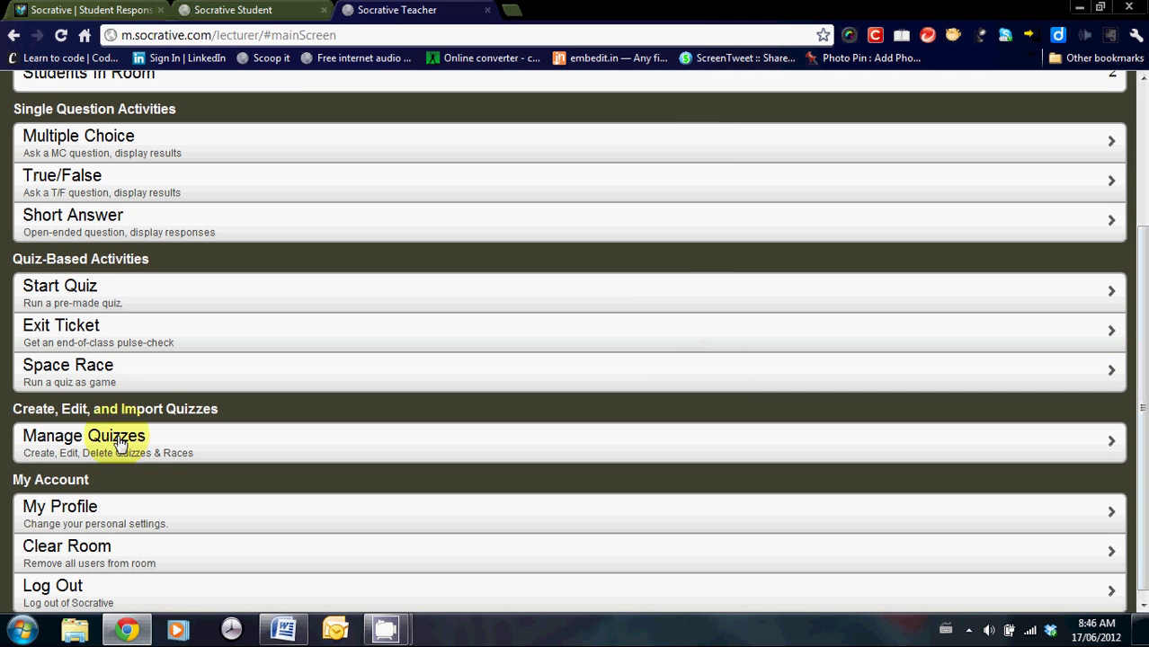
# Set up a Space Race using Short Story Terms #1 with 5 teams and auto-assigned colours.
pyautogui.click(56, 373)
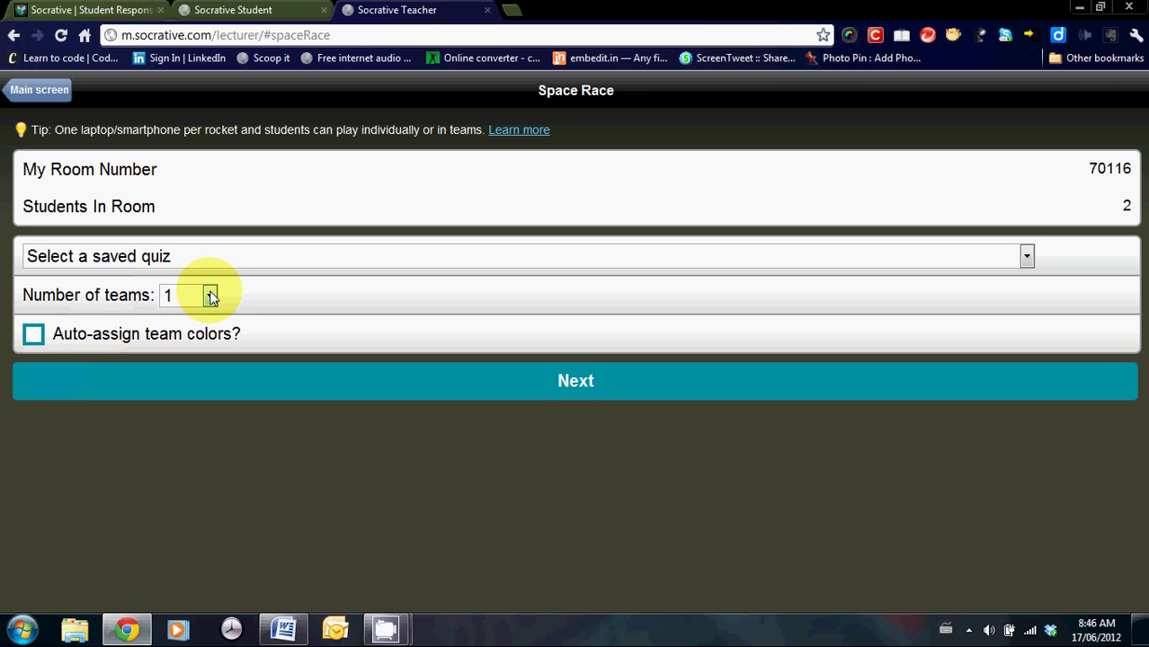
pyautogui.click(210, 297)
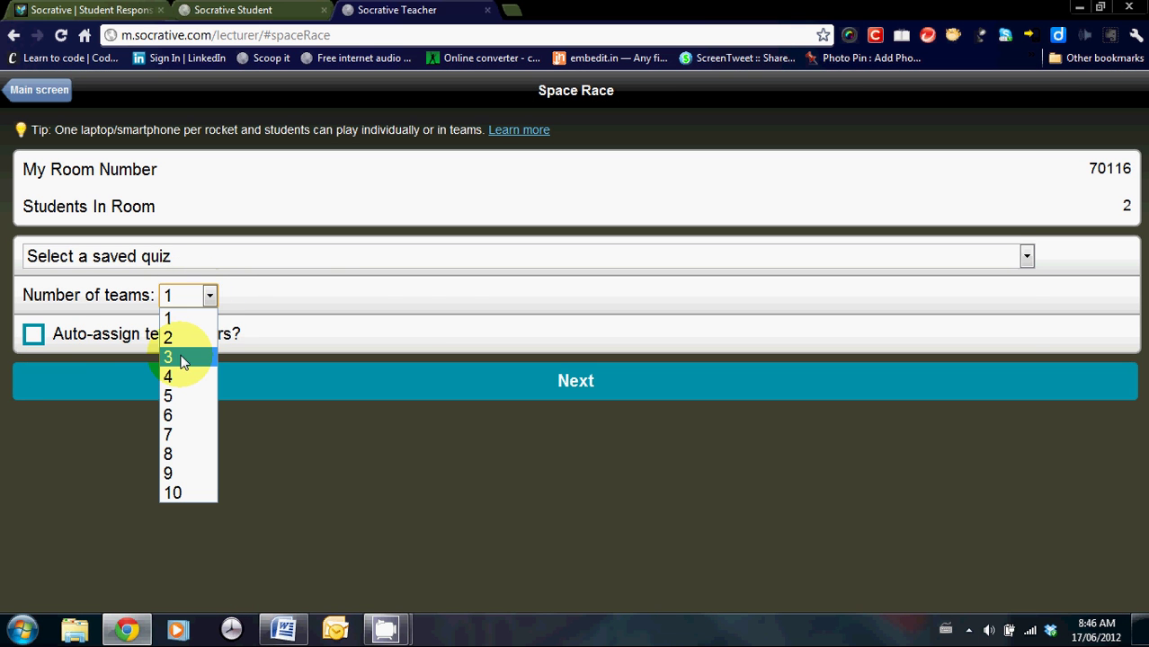
pyautogui.click(180, 364)
pyautogui.click(328, 256)
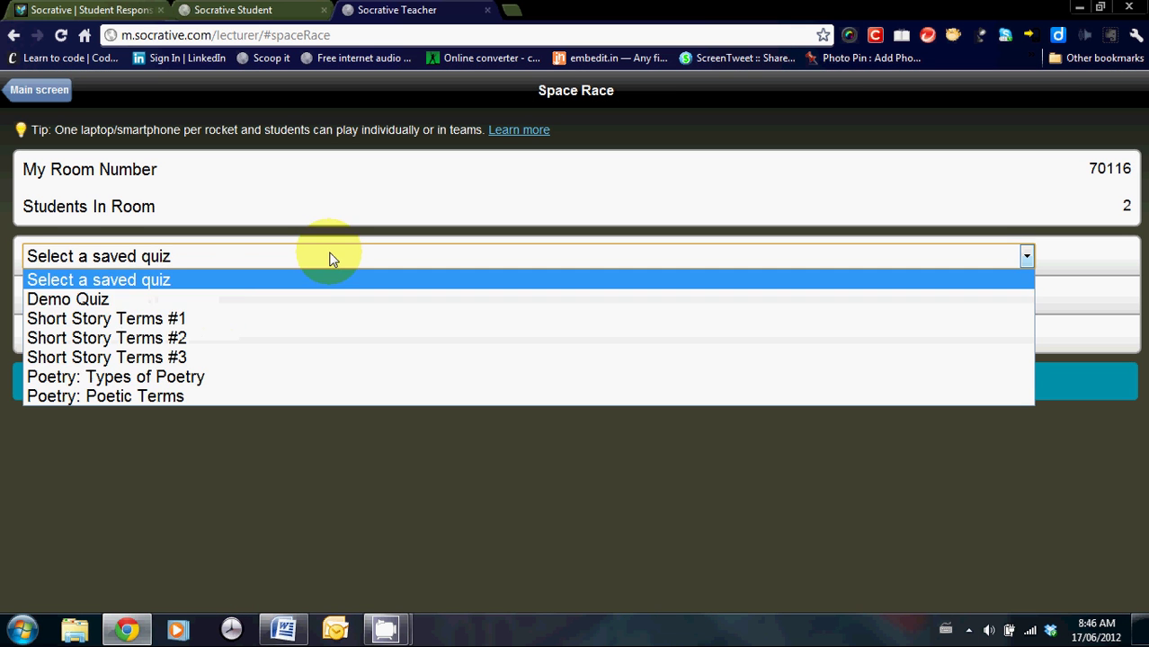
pyautogui.click(173, 318)
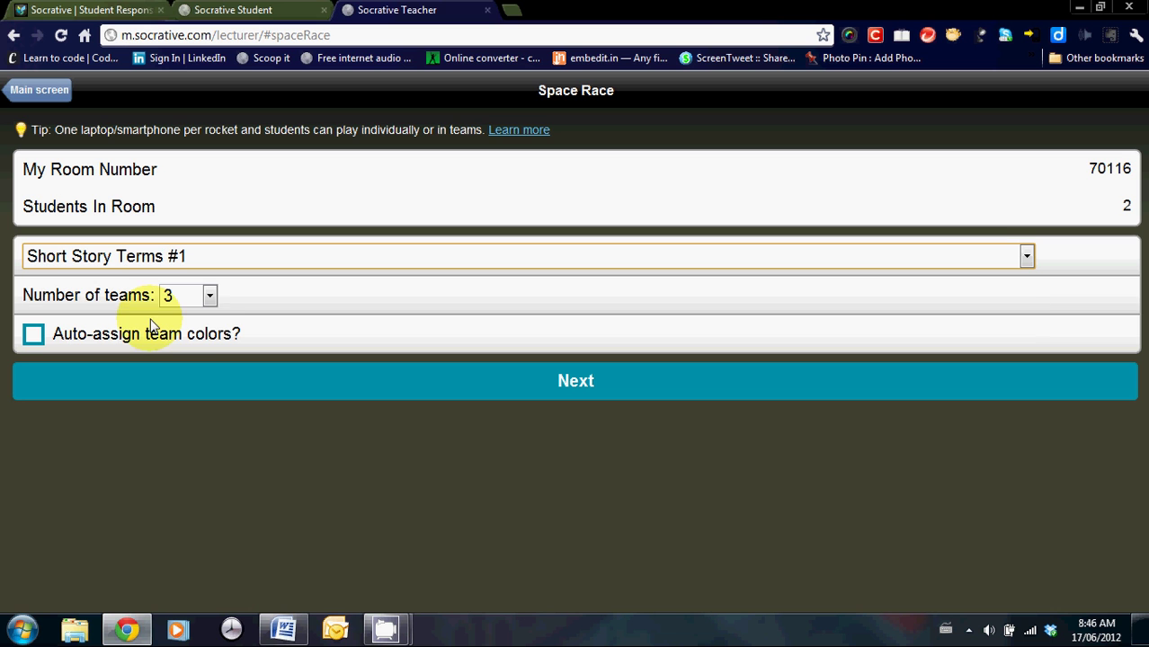
pyautogui.click(210, 298)
pyautogui.click(174, 395)
pyautogui.click(33, 335)
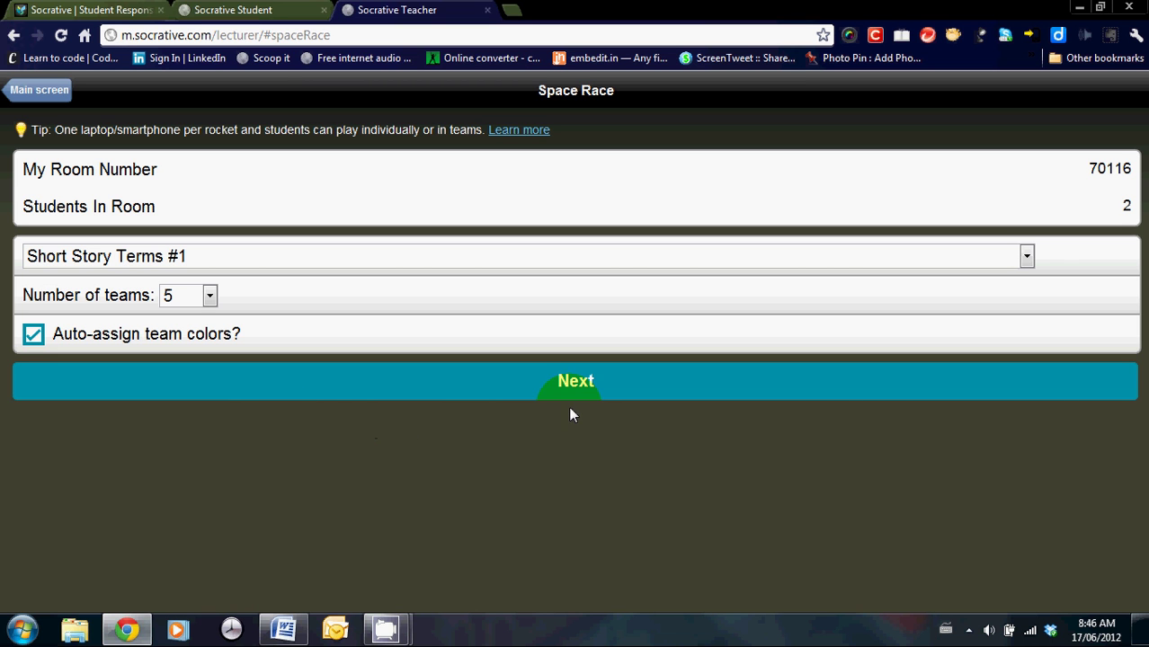
# Launch the five-team Space Race, then end it with No Report.
pyautogui.click(575, 380)
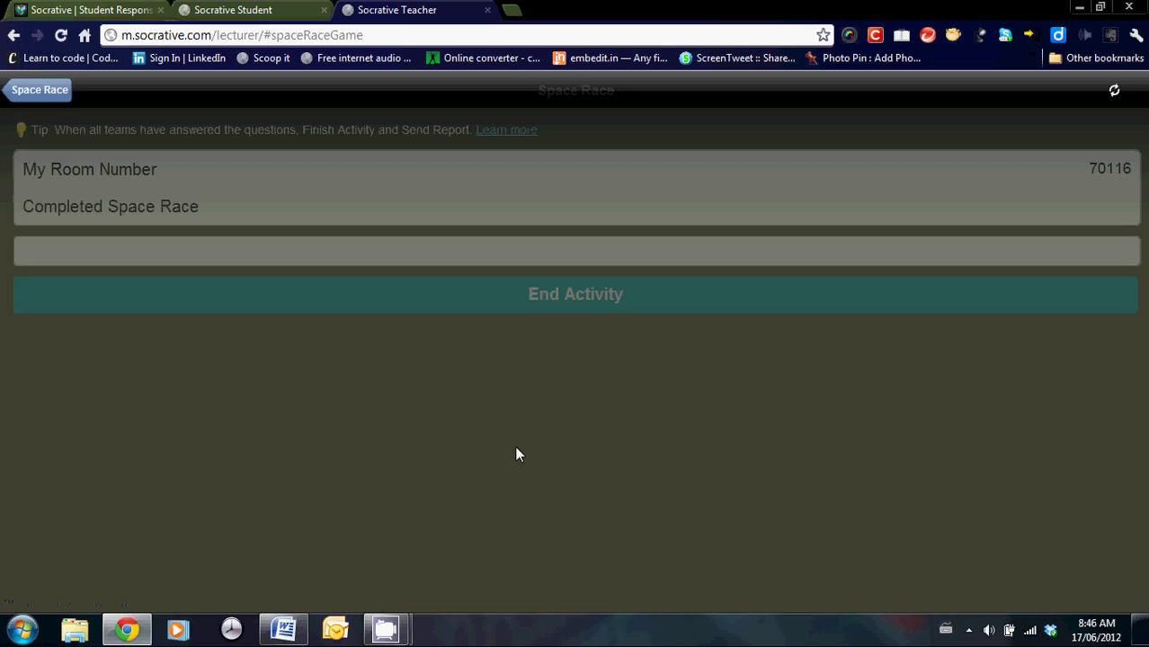
pyautogui.click(516, 447)
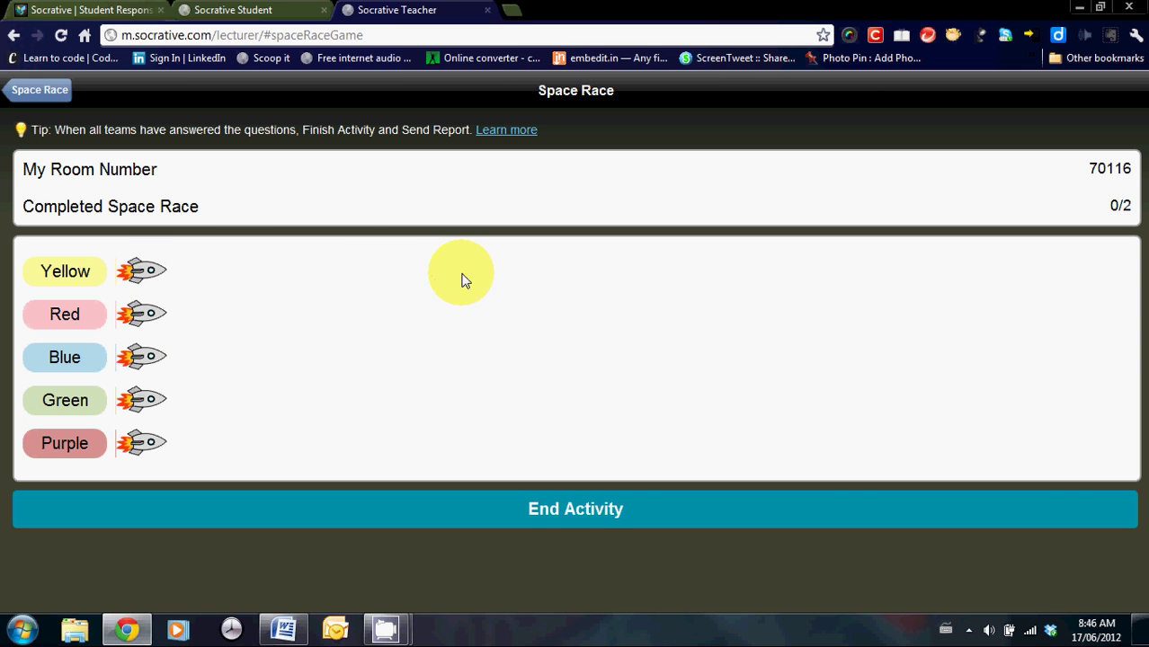
pyautogui.click(552, 520)
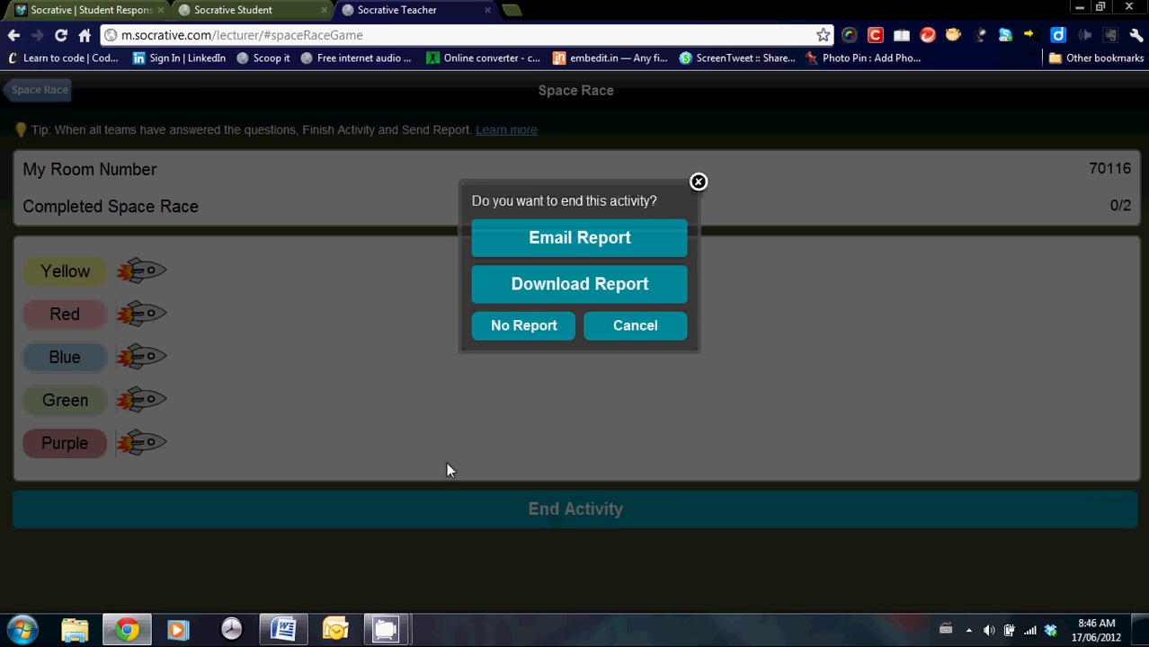
pyautogui.click(523, 329)
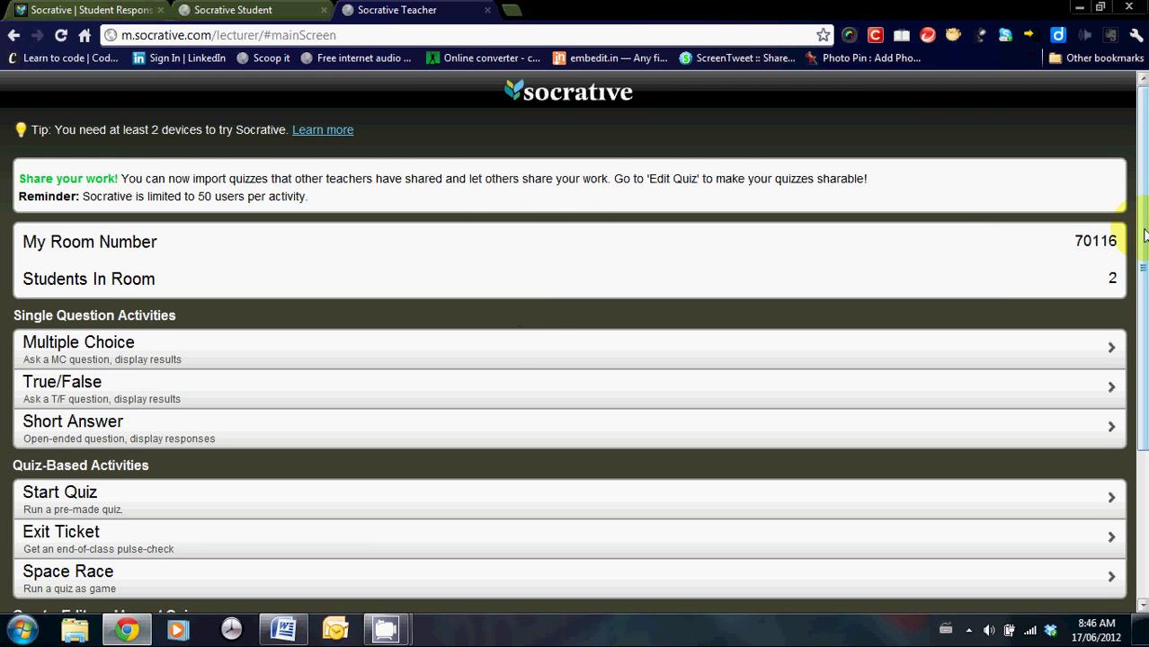
# Scroll down to Manage Quizzes and dismiss the popup with Continue.
pyautogui.moveTo(1143, 198); pyautogui.dragTo(1144, 360)
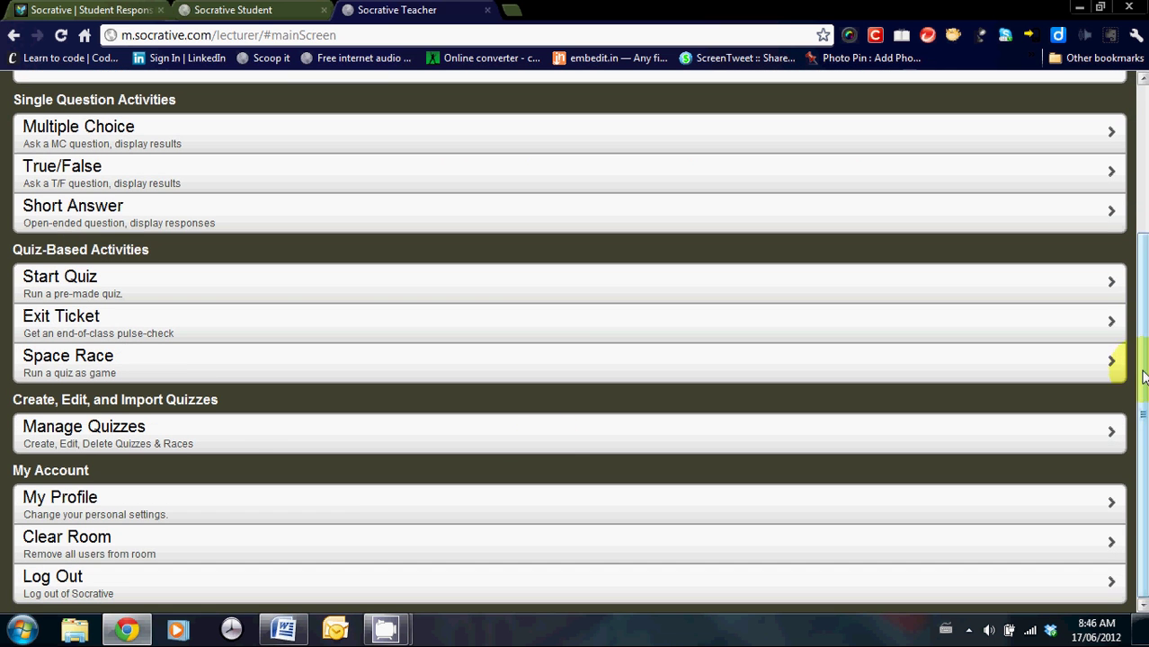
pyautogui.click(99, 433)
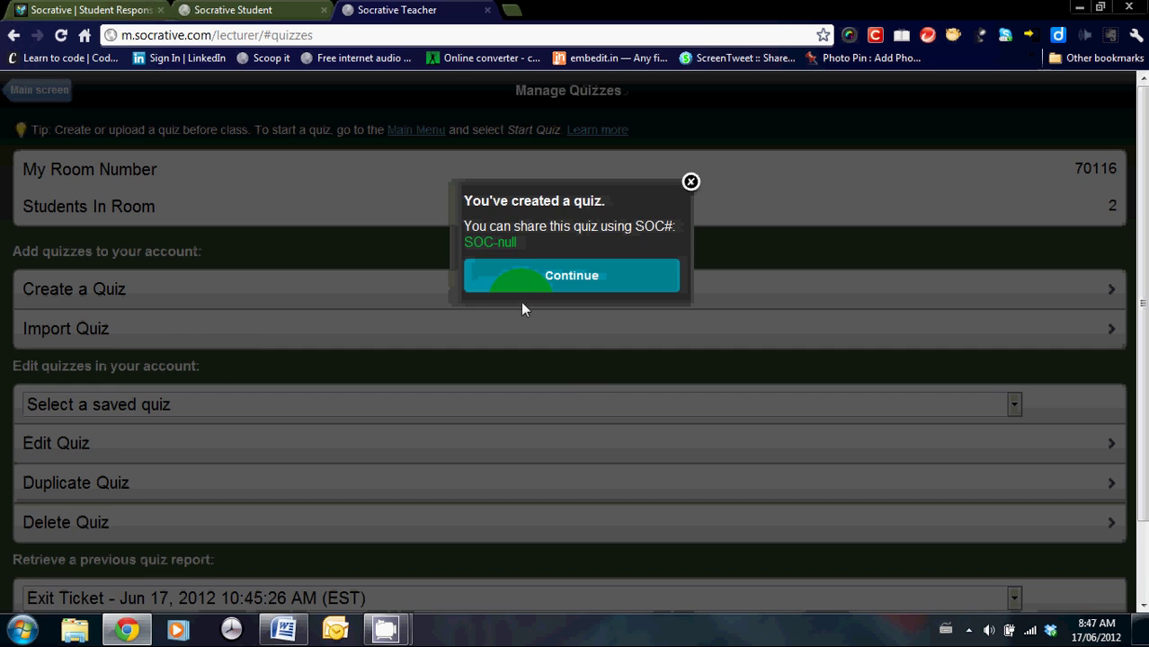
pyautogui.click(544, 284)
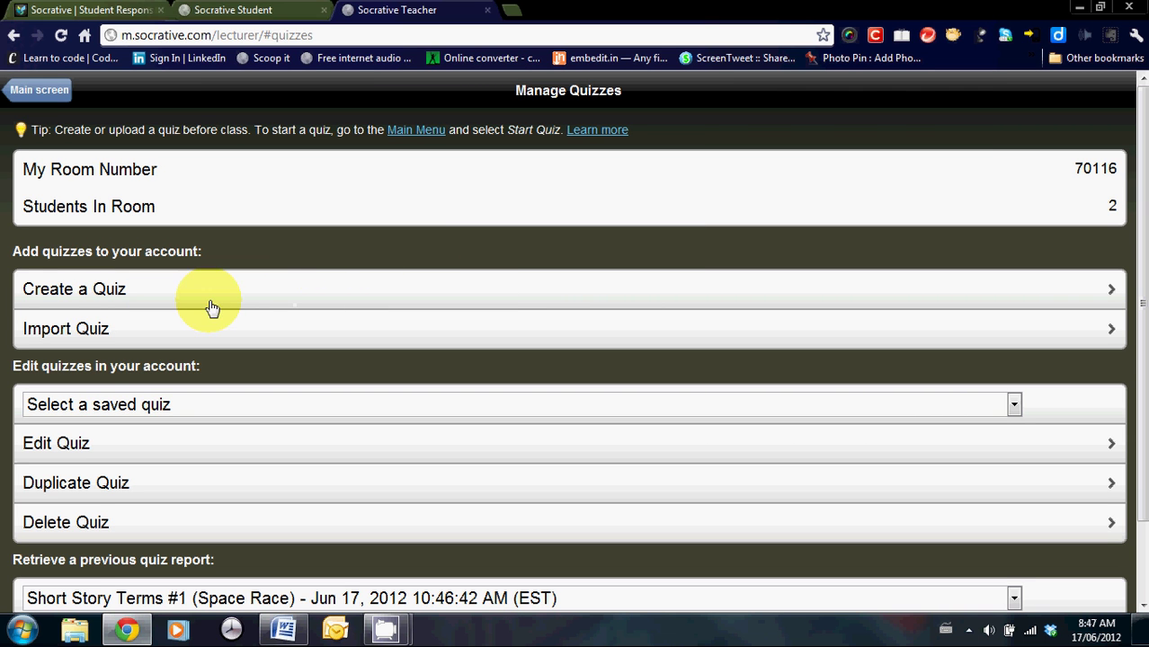
# Start a new quiz named 'Current Events', leaving Enable Sharing ticked.
pyautogui.click(83, 297)
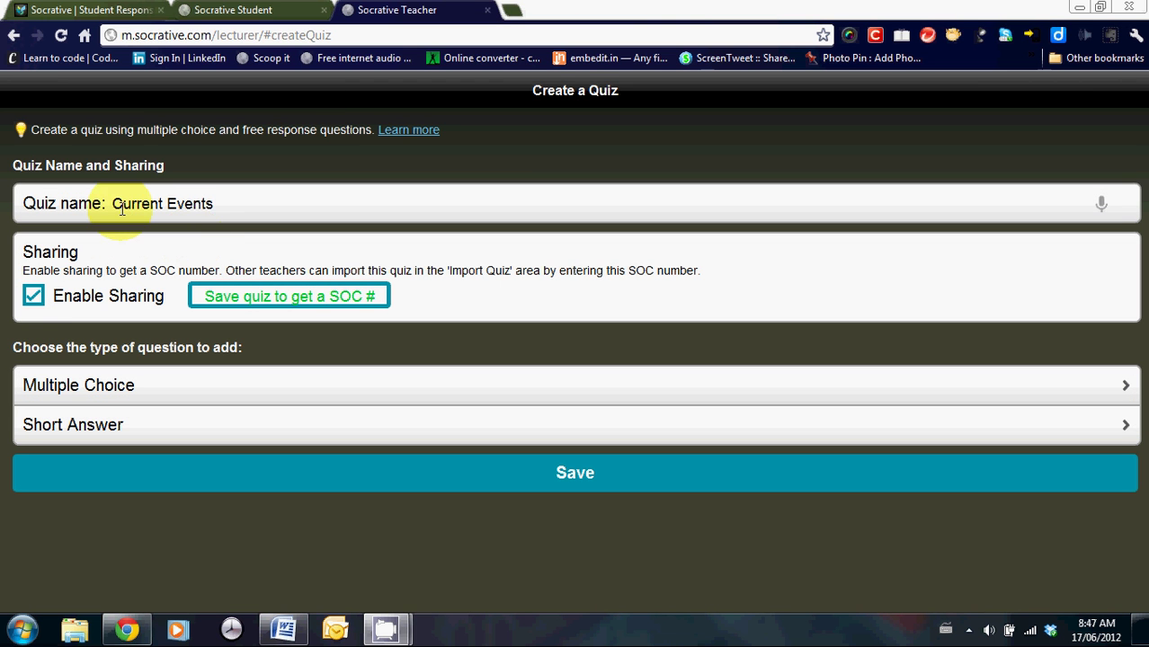
pyautogui.moveTo(114, 205); pyautogui.dragTo(216, 204)
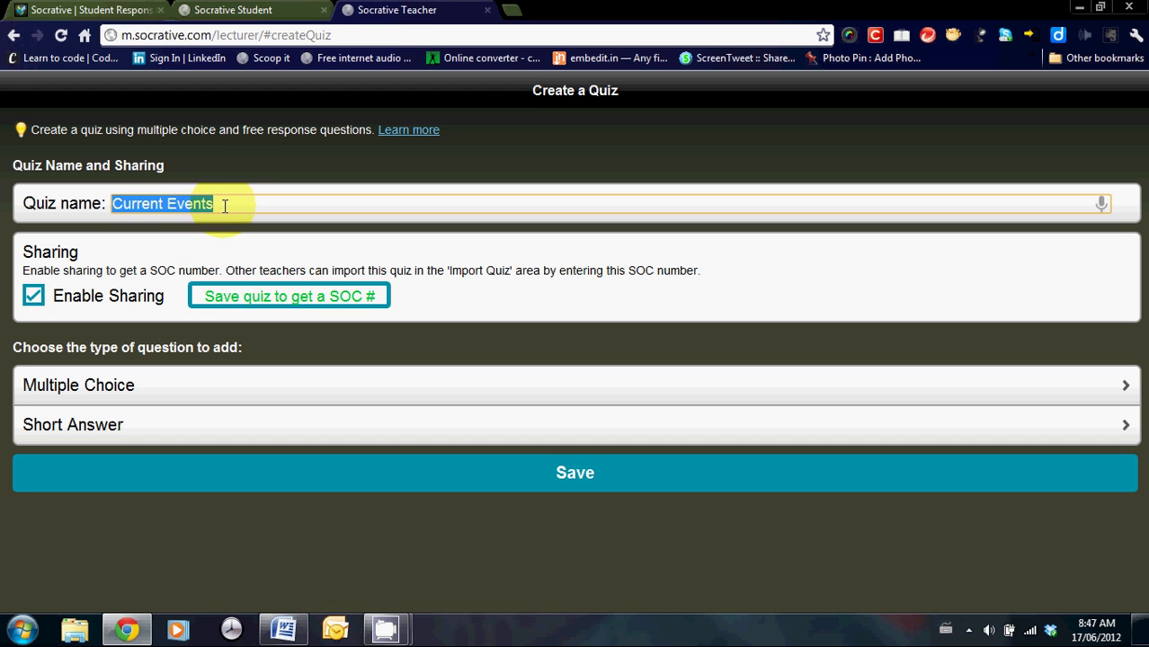
pyautogui.click(225, 214)
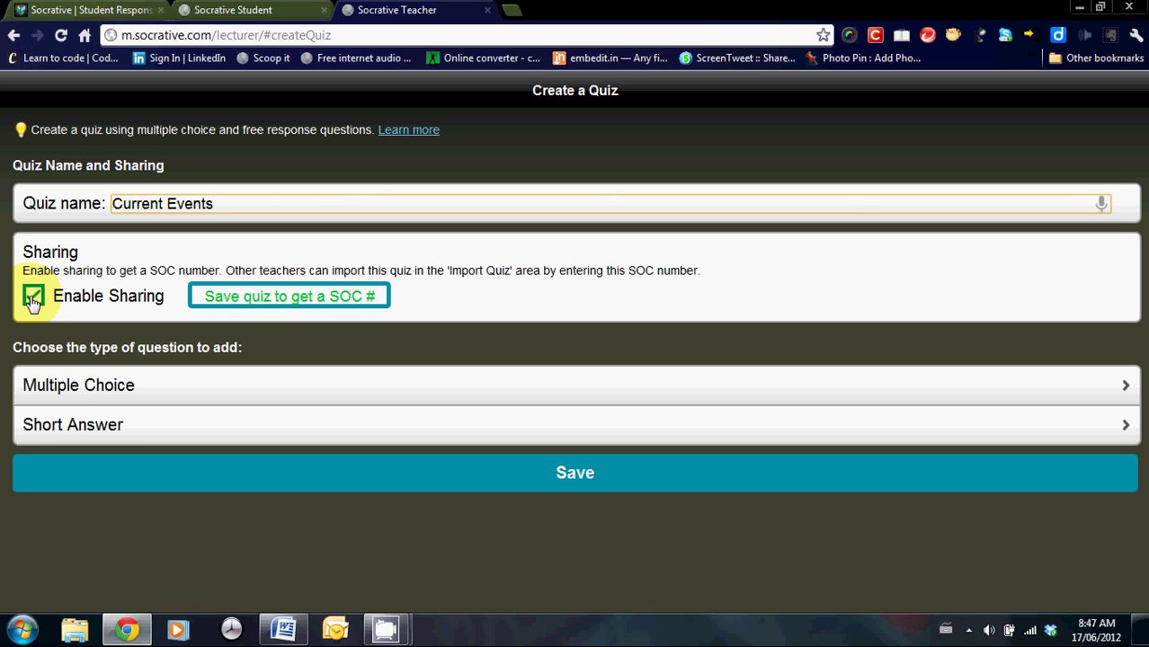
# Add a multiple-choice prime-minister question with Answer 3 correct, then save the quiz.
pyautogui.click(68, 387)
pyautogui.scroll(-3, 67, 386)
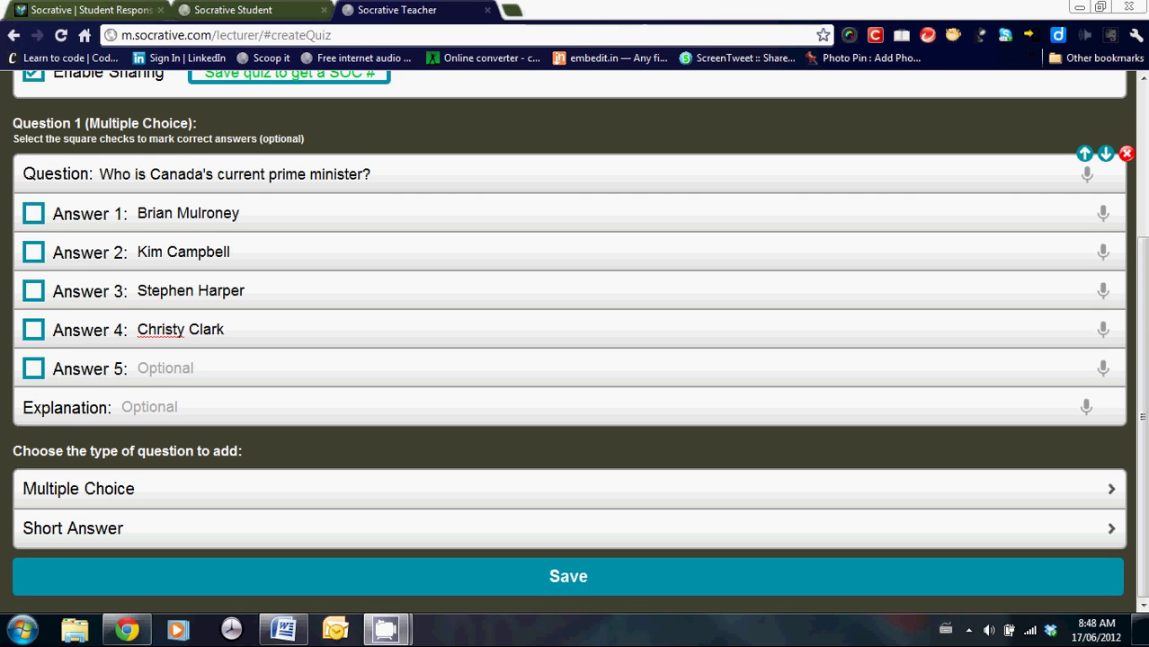
pyautogui.click(33, 293)
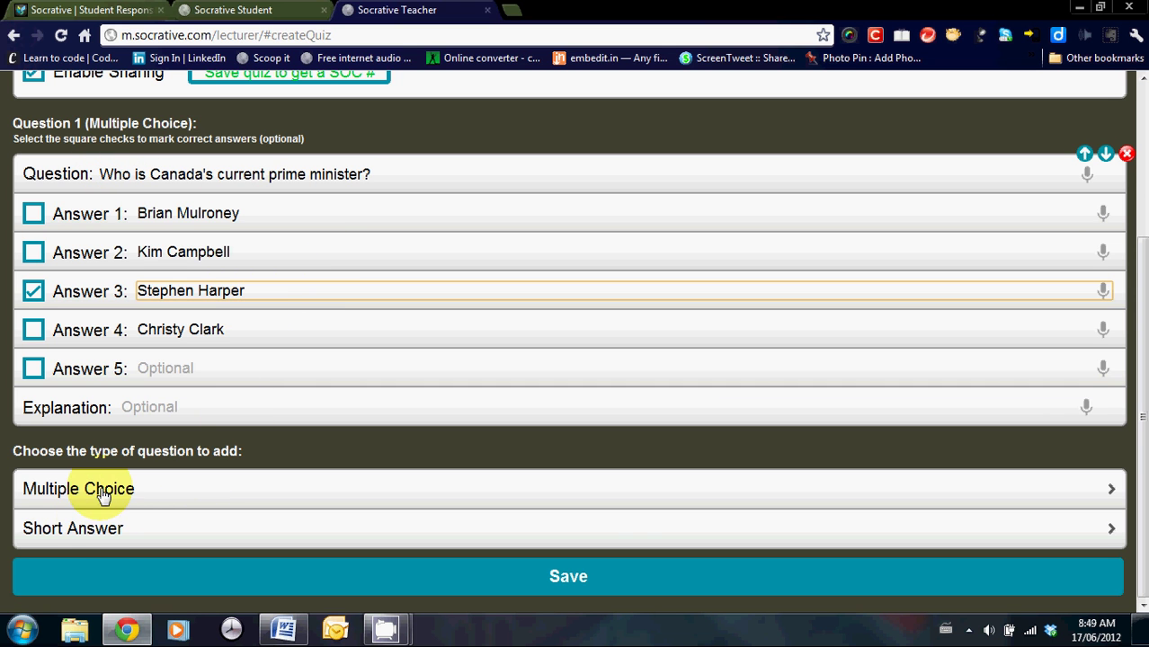
pyautogui.click(568, 583)
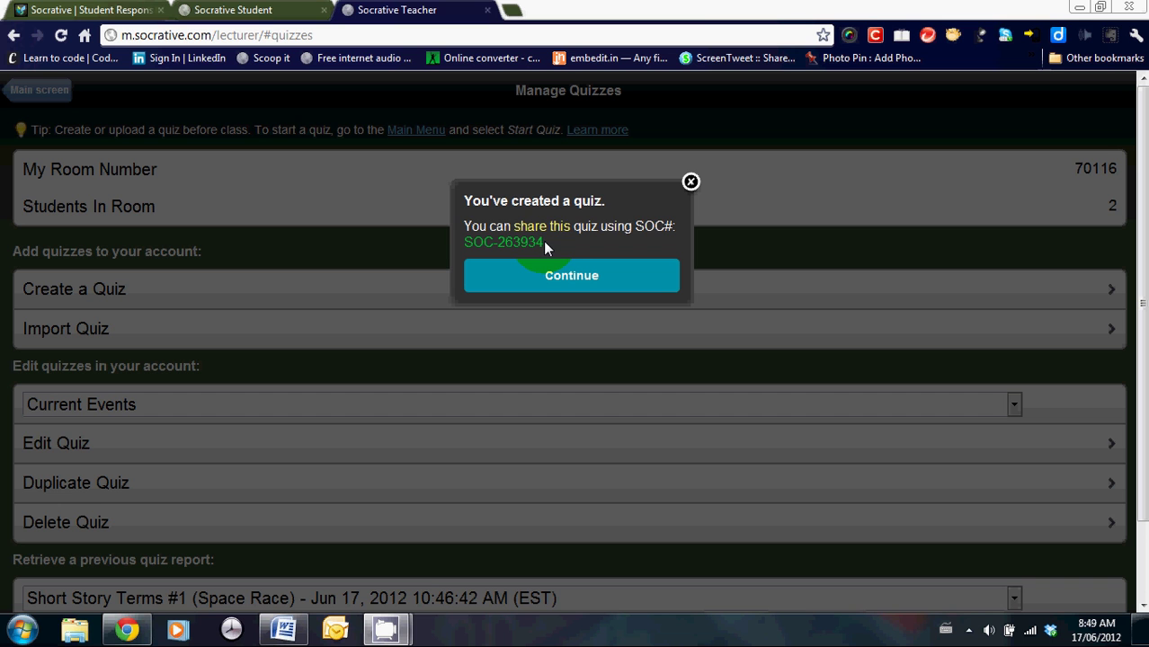
# Select the new Current Events quiz's SOC share code, then bring up the import-shared-quiz page.
pyautogui.moveTo(543, 241); pyautogui.dragTo(465, 245)
pyautogui.click(51, 496)
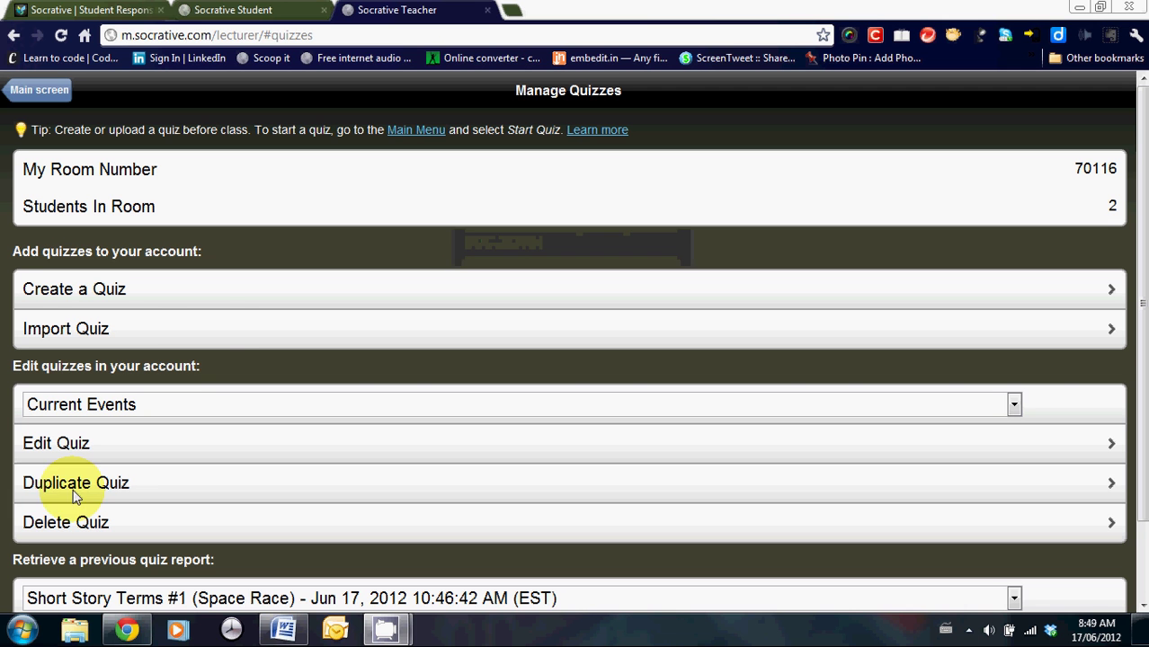
pyautogui.click(217, 331)
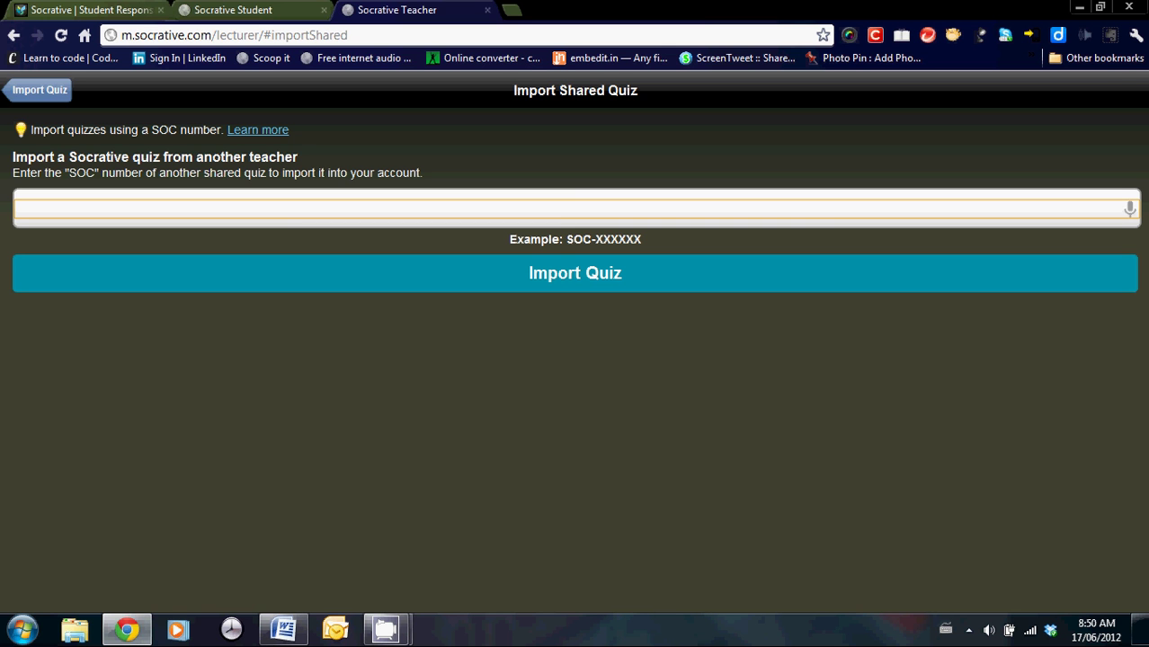
# Return to Manage Quizzes and scroll down to the Space Race report under previous reports.
pyautogui.hotkey('alt', 'Left')
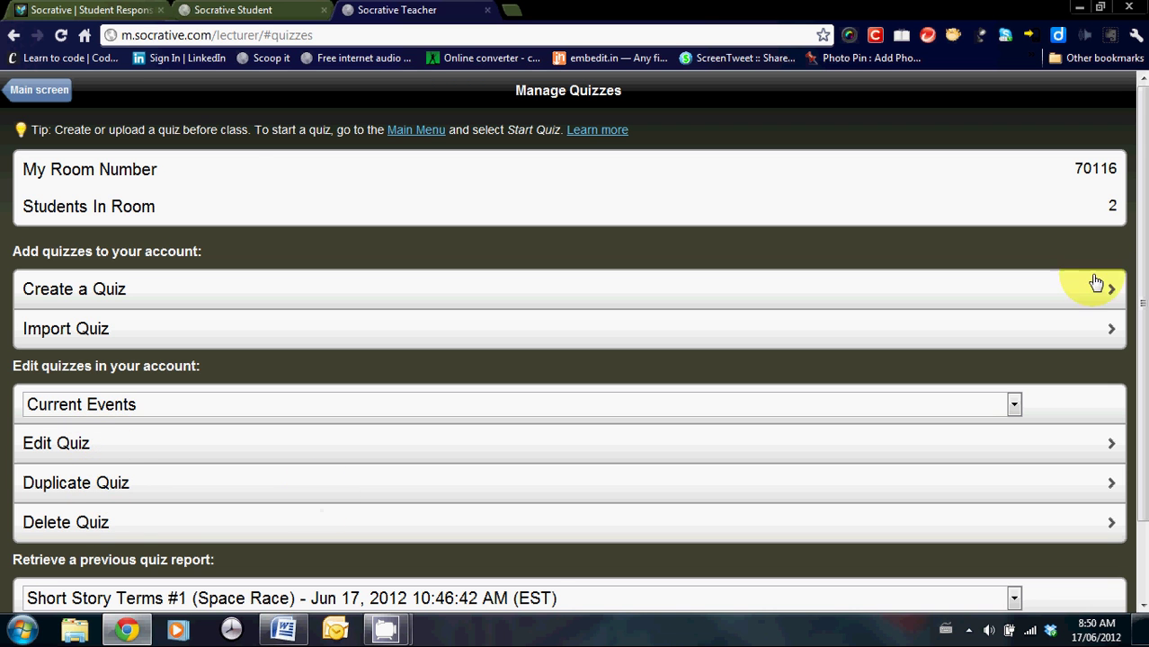
pyautogui.moveTo(1146, 223); pyautogui.dragTo(1120, 326)
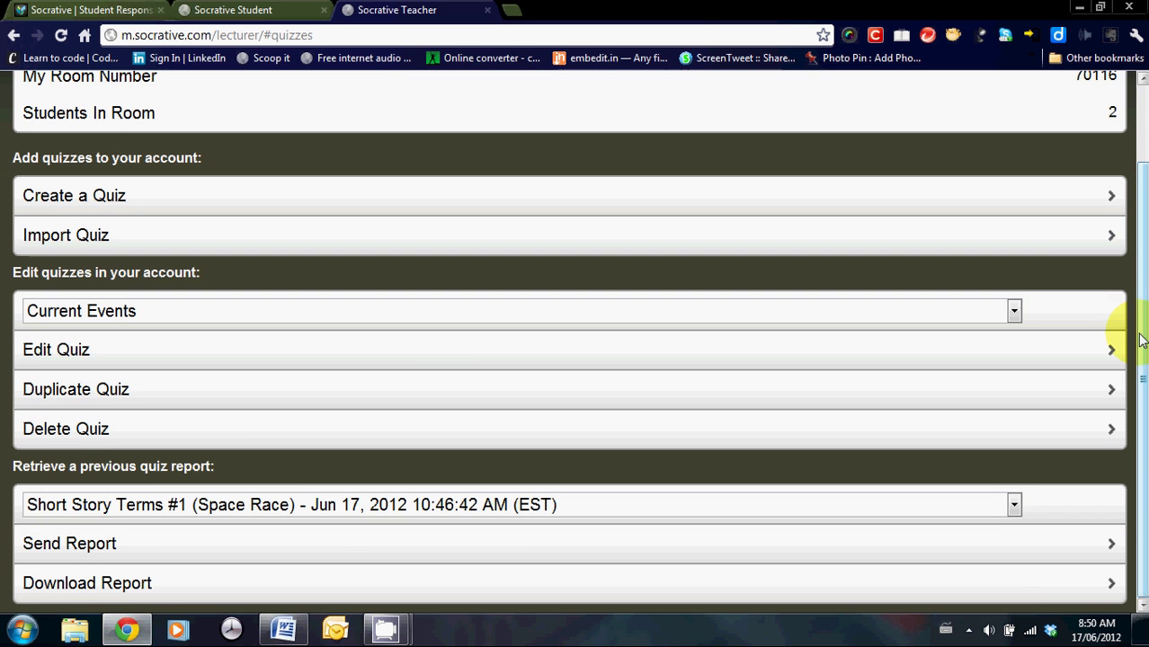